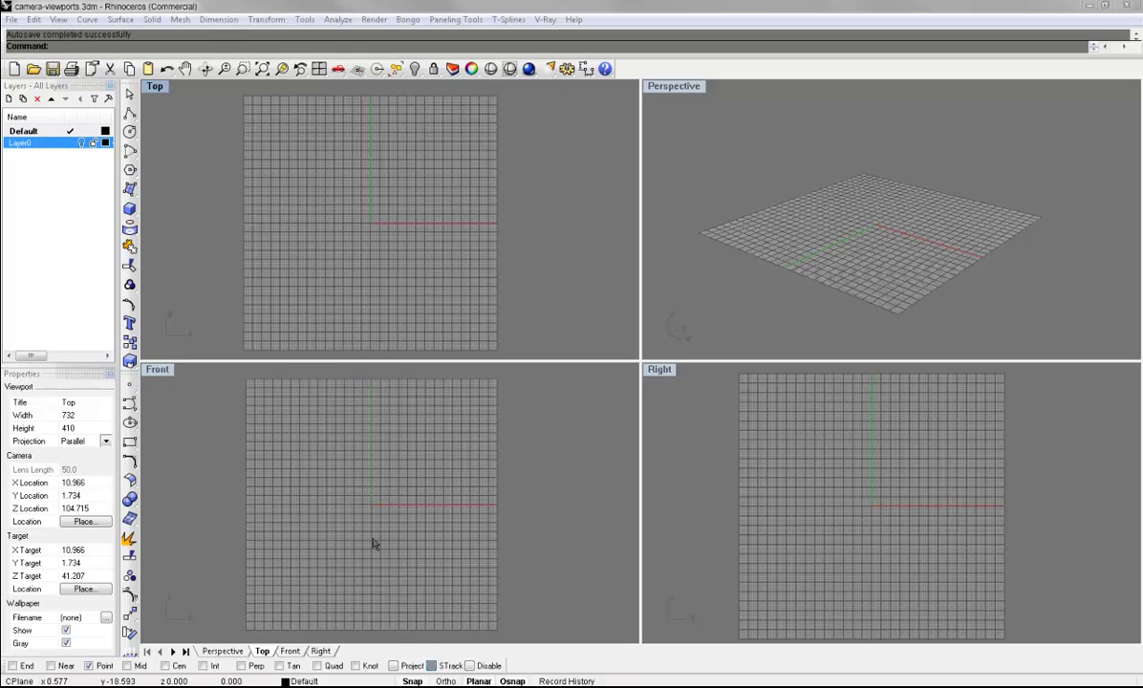
Draw a box over the origin in the Top viewport, extending below the construction plane.
left_click(325, 265)
left_click(417, 172)
key("Return")
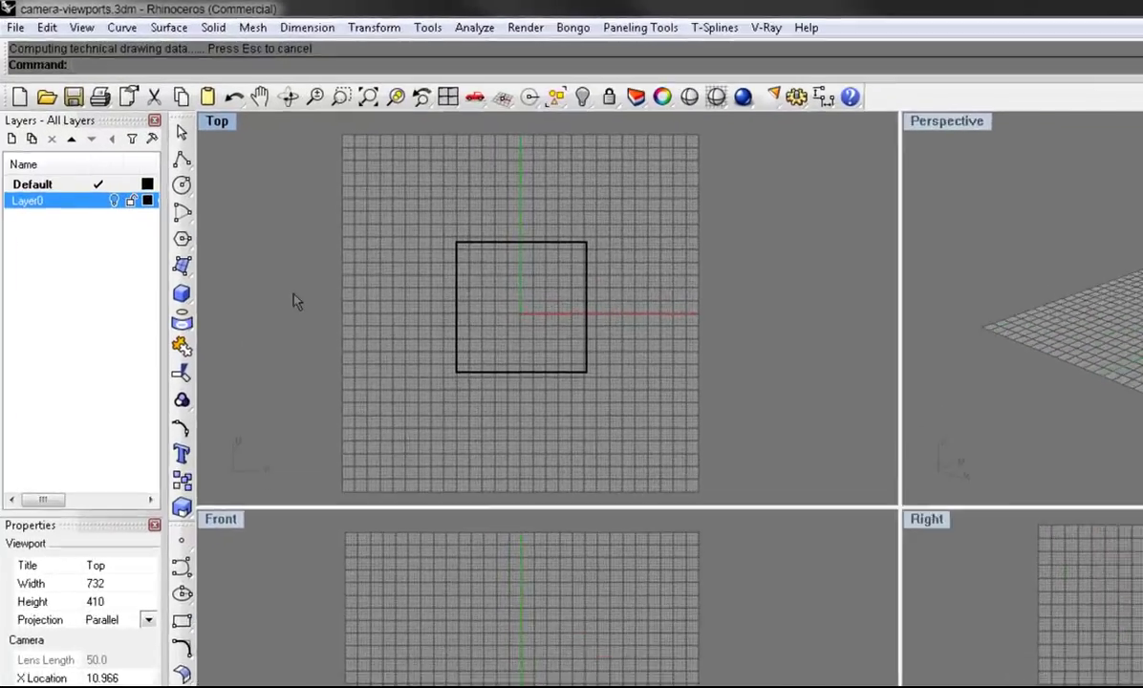
Switch the Top viewport to the Bottom view.
left_click(219, 121)
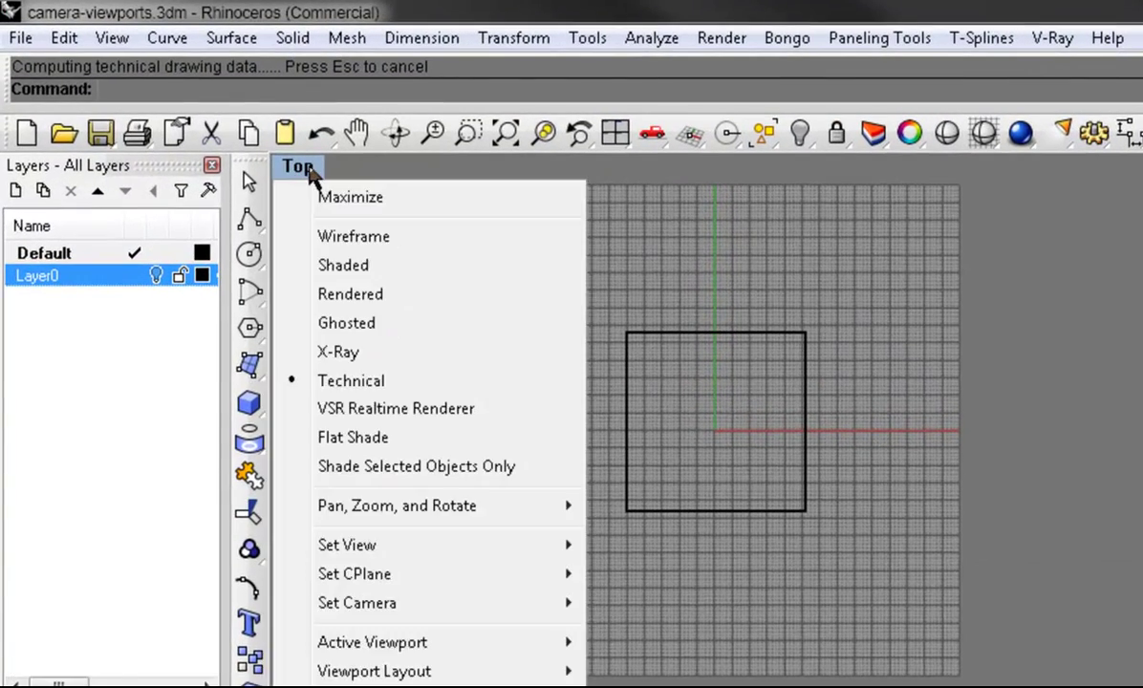
mouse_move(429, 545)
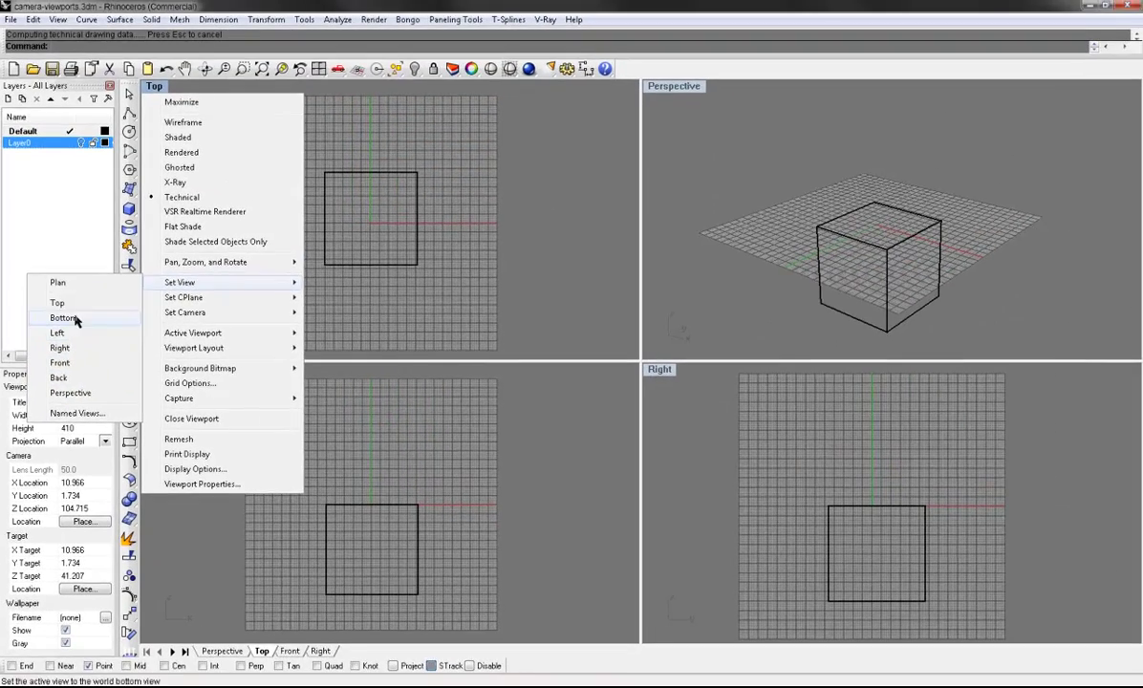
left_click(95, 276)
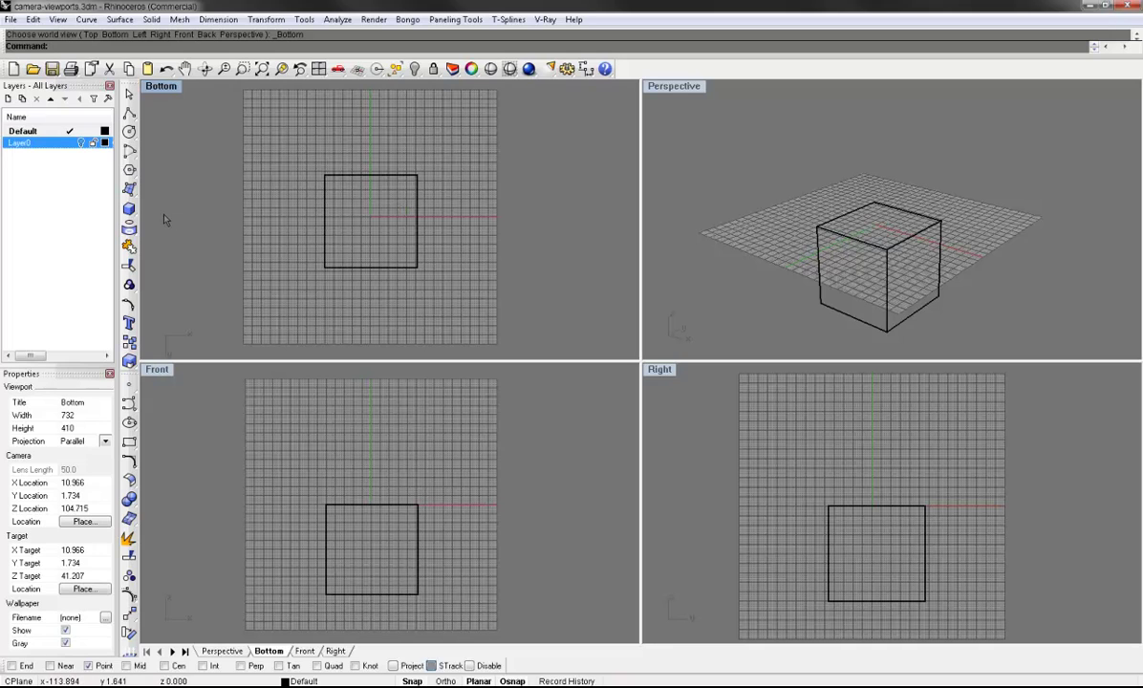
Delete the box over the origin.
left_click(418, 189)
left_click(460, 183)
left_click_drag(454, 172, 347, 228)
key("Delete")
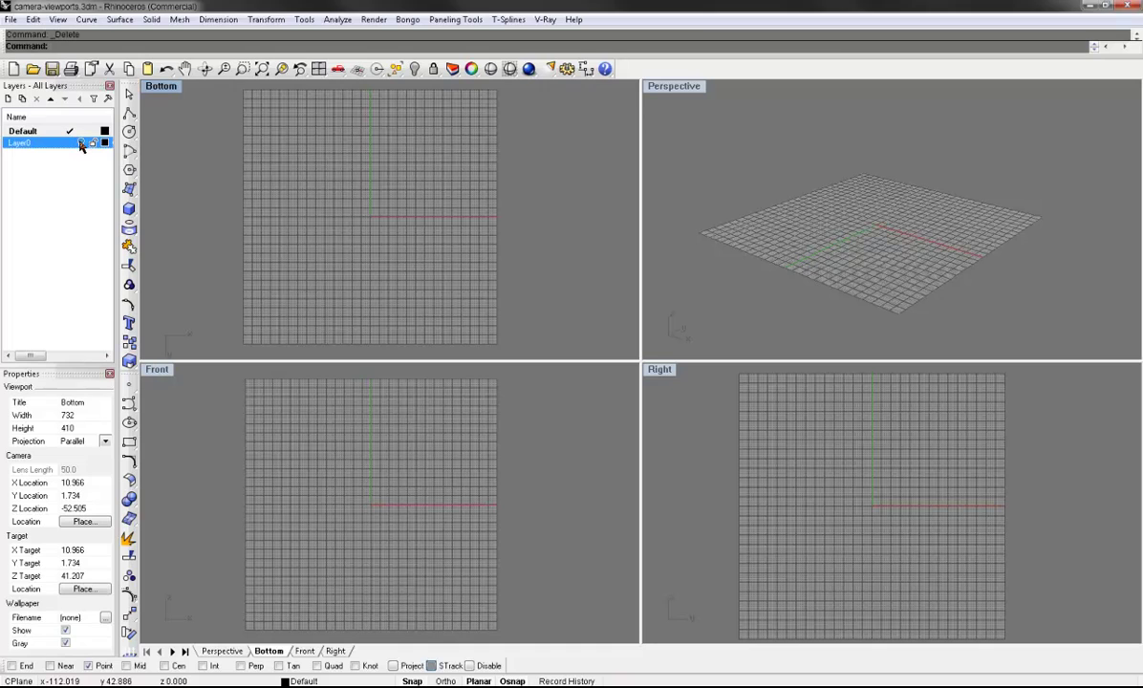
Turn on Layer0 to show the camera model and set the Bottom viewport to the Top view.
left_click(80, 142)
left_click(158, 86)
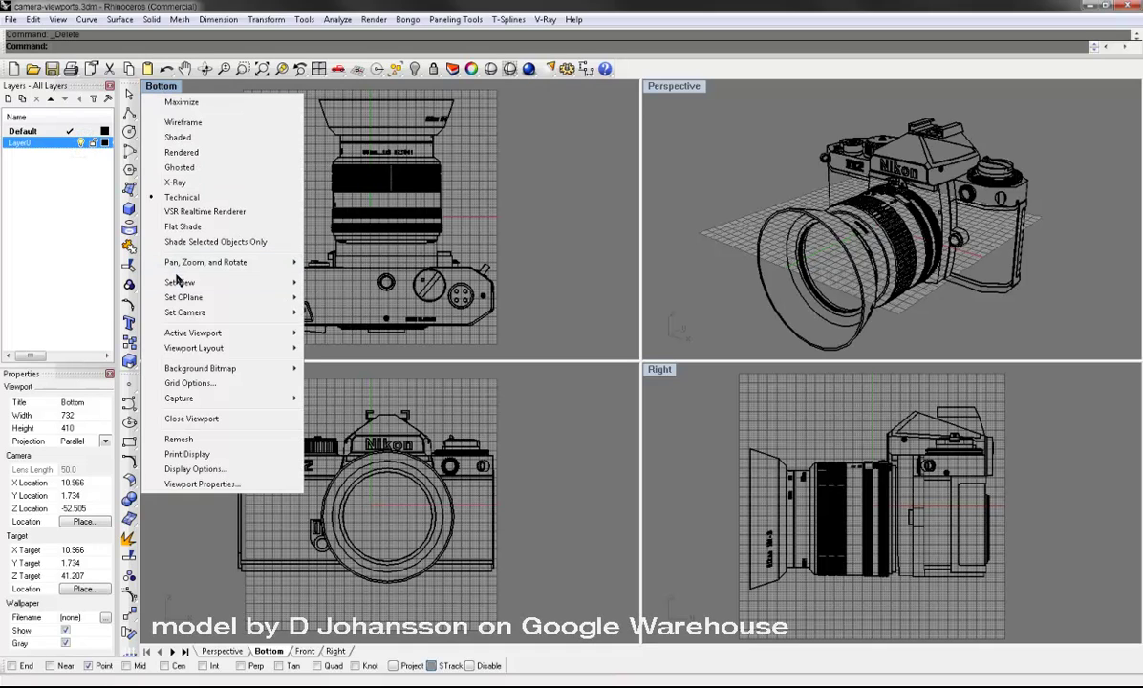
mouse_move(181, 282)
left_click(96, 303)
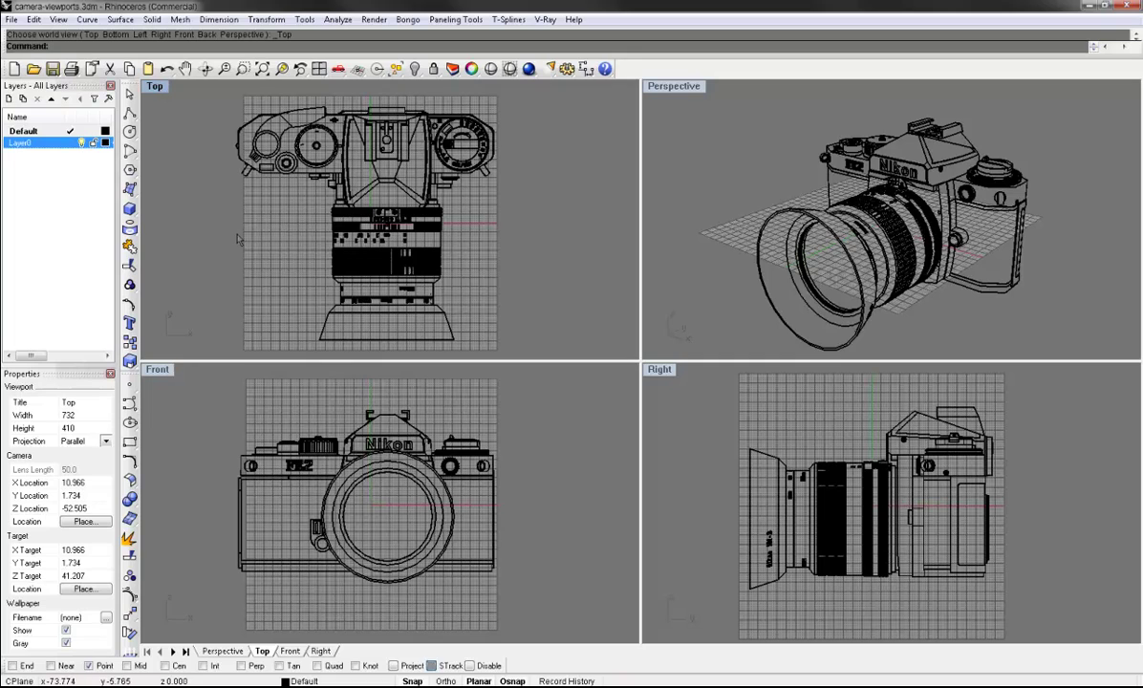
Set the Top, Front and Right viewports to Wireframe display and the Perspective viewport to Rendered.
left_click(157, 87)
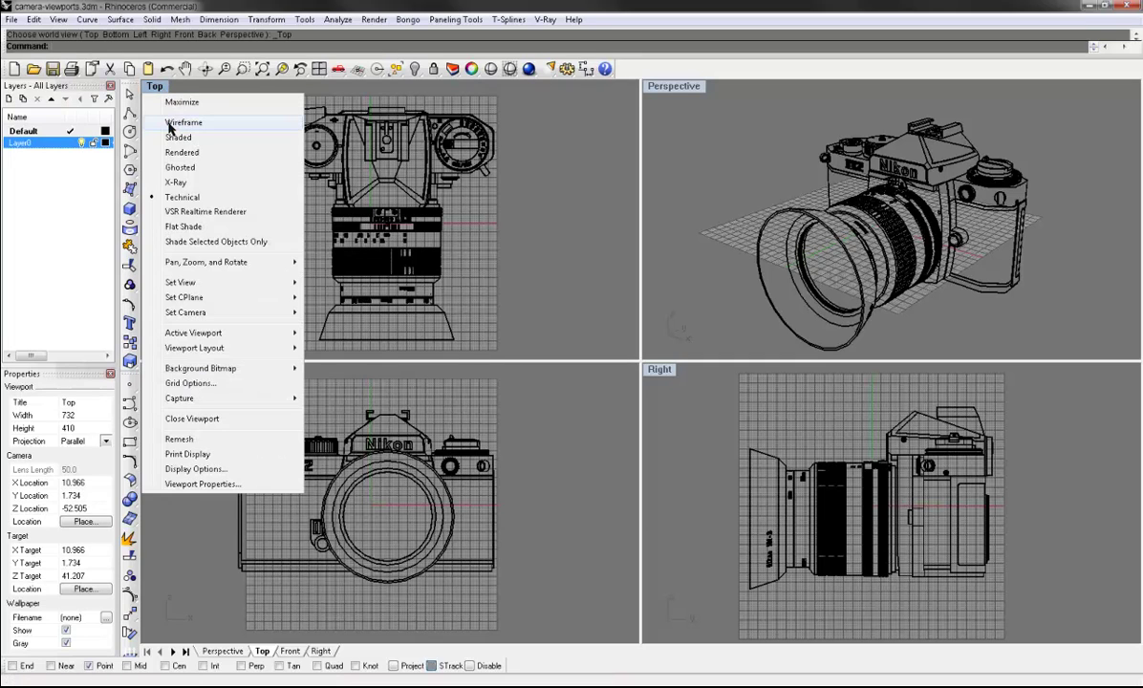
left_click(170, 124)
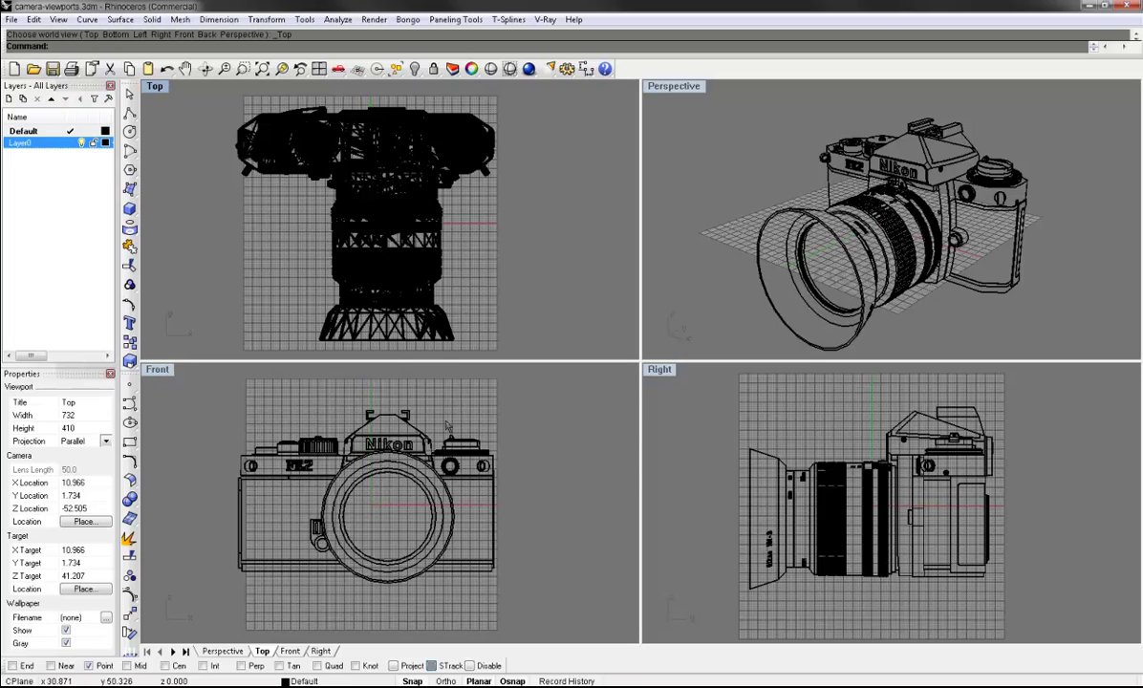
left_click(160, 369)
left_click(241, 308)
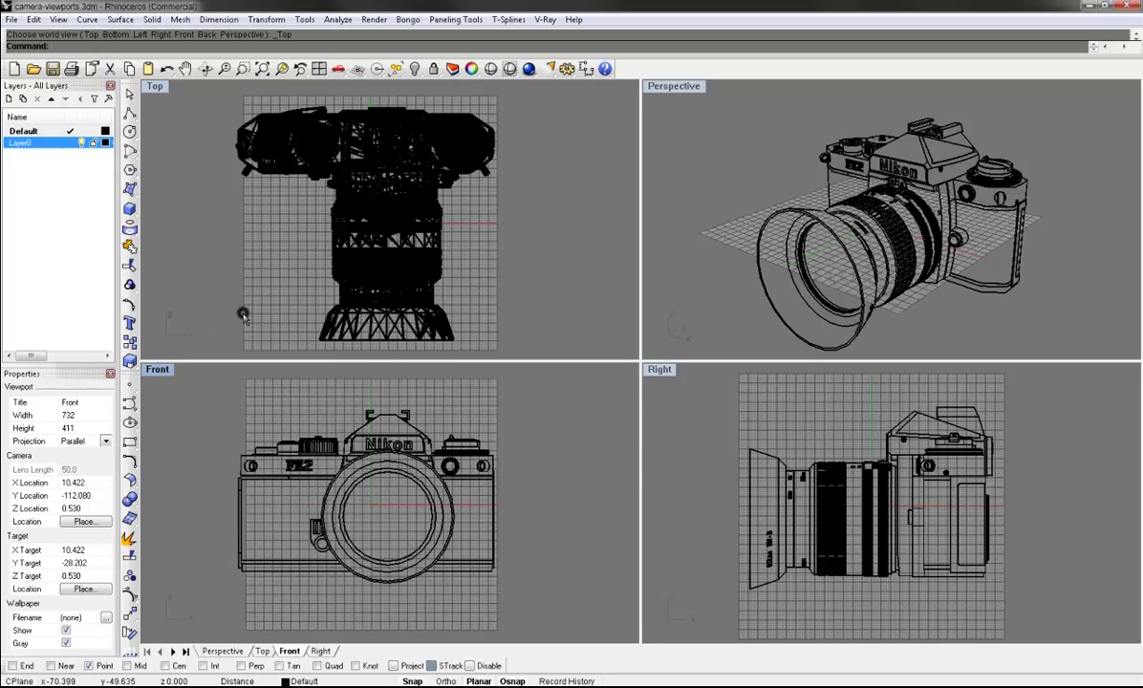
left_click(660, 369)
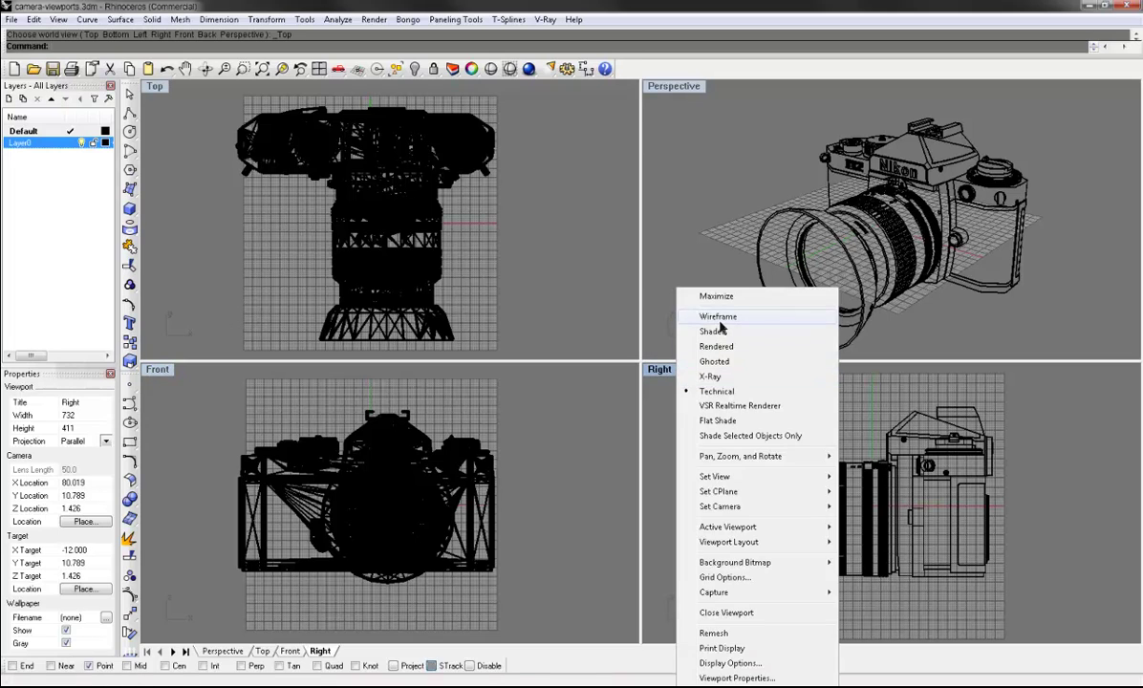
left_click(718, 319)
left_click(649, 87)
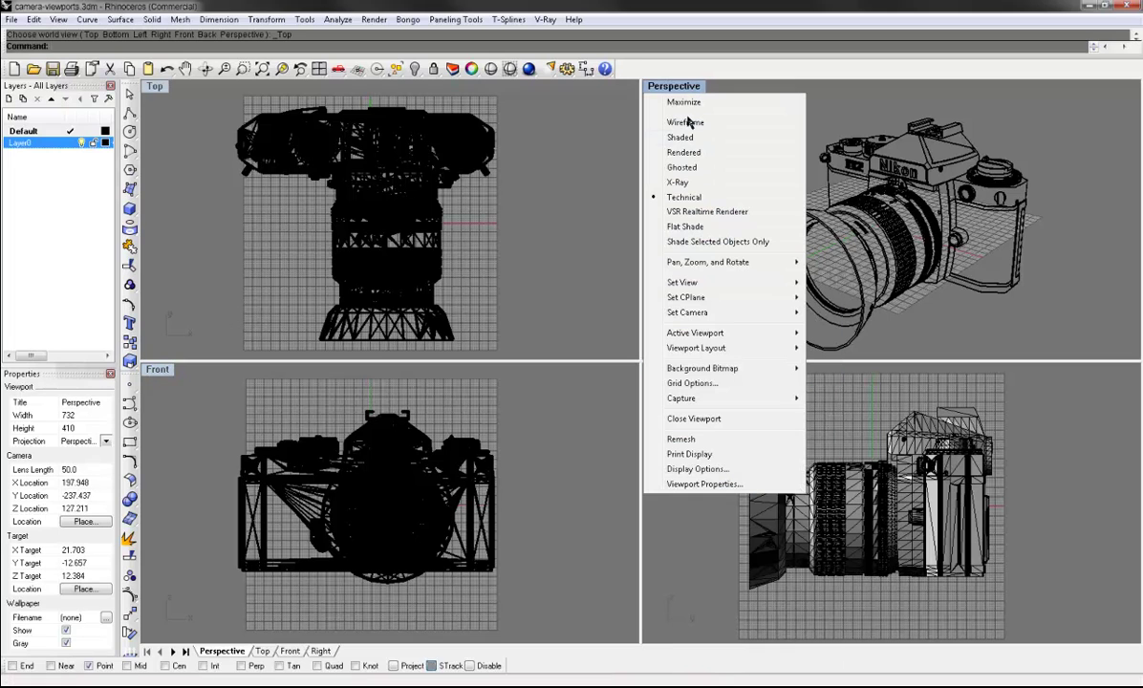
left_click(684, 153)
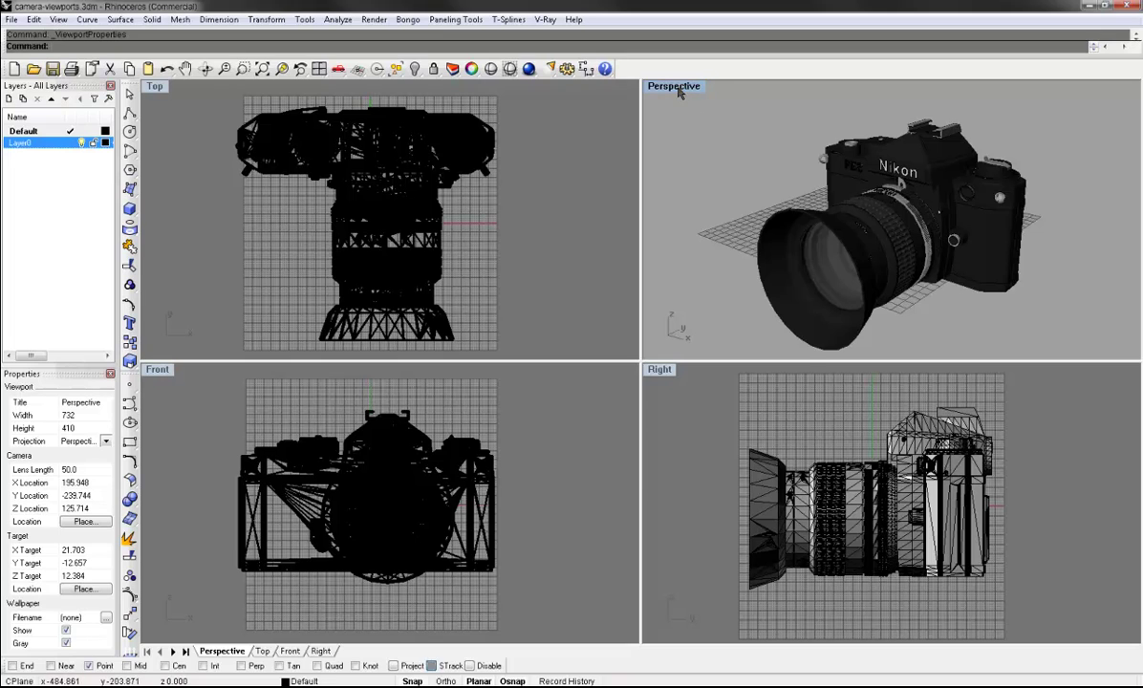
Set the Perspective viewport's camera lens length to 25 mm and examine the camera model's perspective distortion.
left_click(677, 88)
left_click(688, 485)
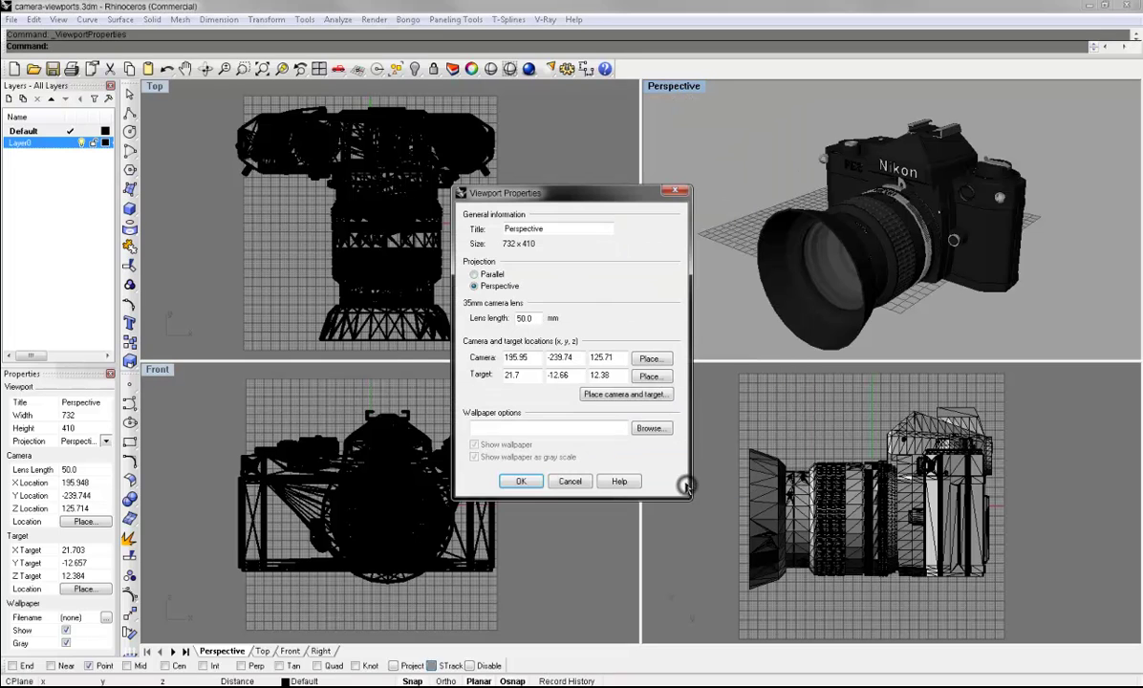
double_click(529, 317)
left_click(521, 480)
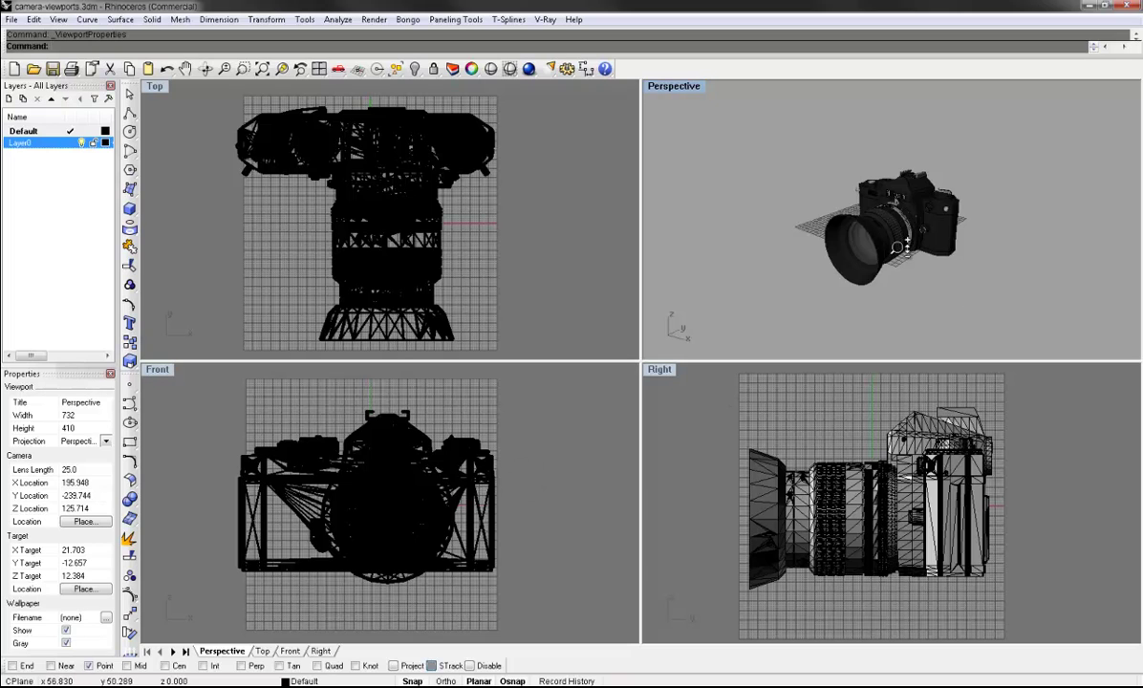
scroll(923, 205, "up", 5)
right_click_drag(925, 201, 847, 205)
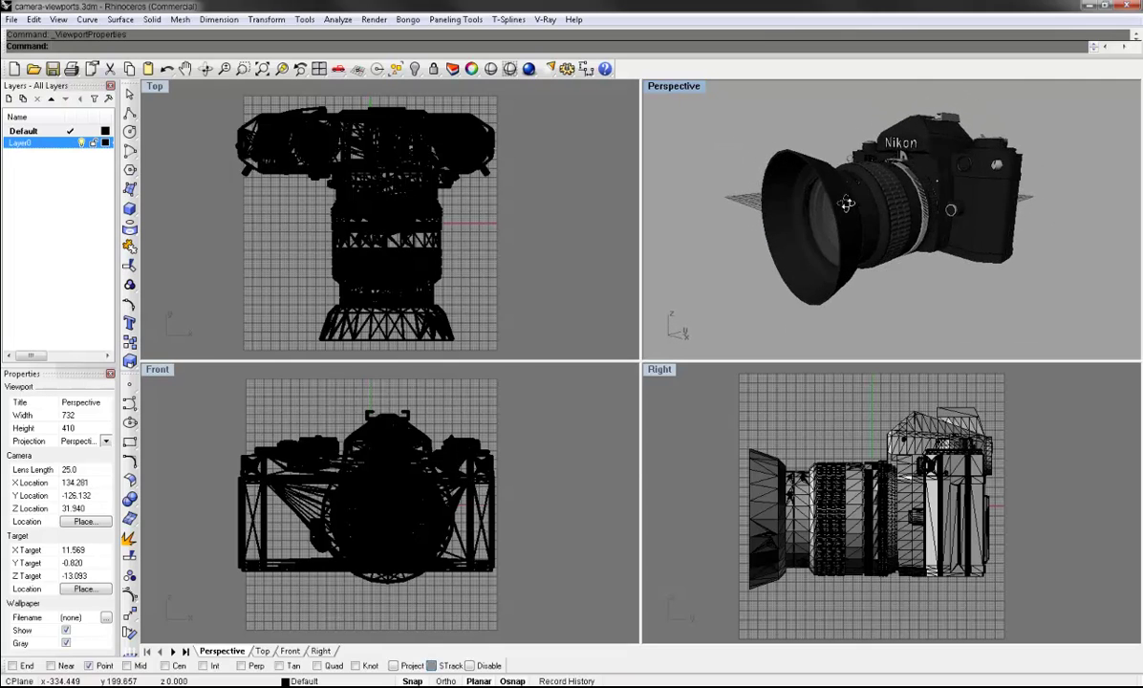
scroll(961, 194, "up", 2)
scroll(960, 194, "down", 3)
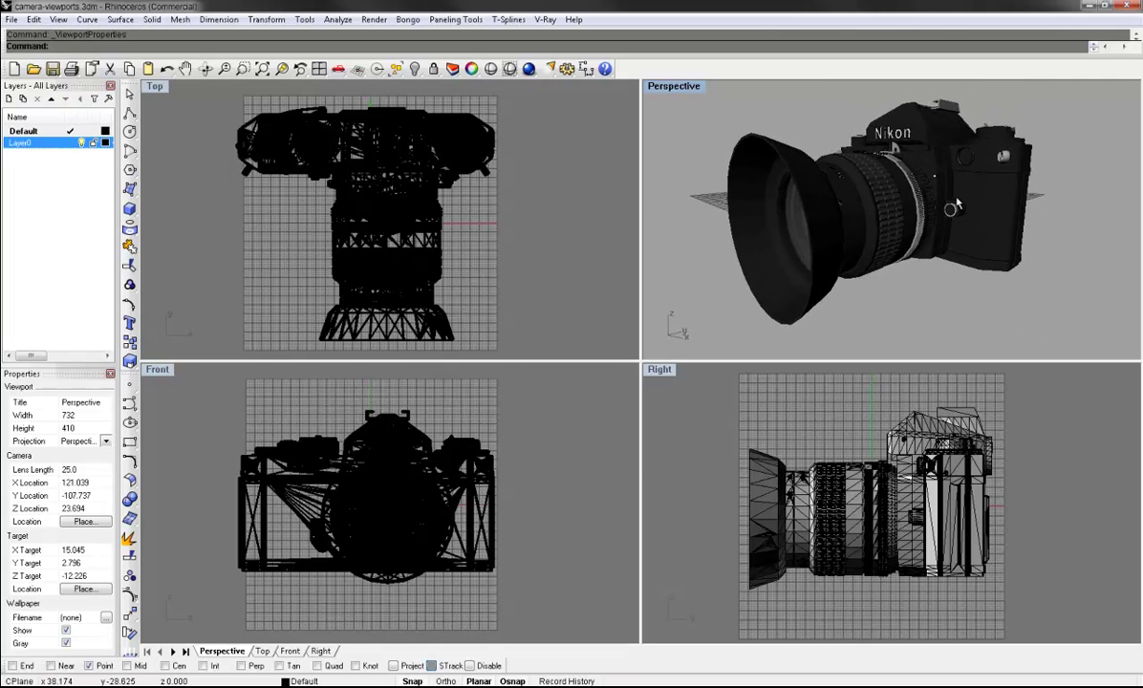
right_click_drag(944, 178, 953, 193, "shift")
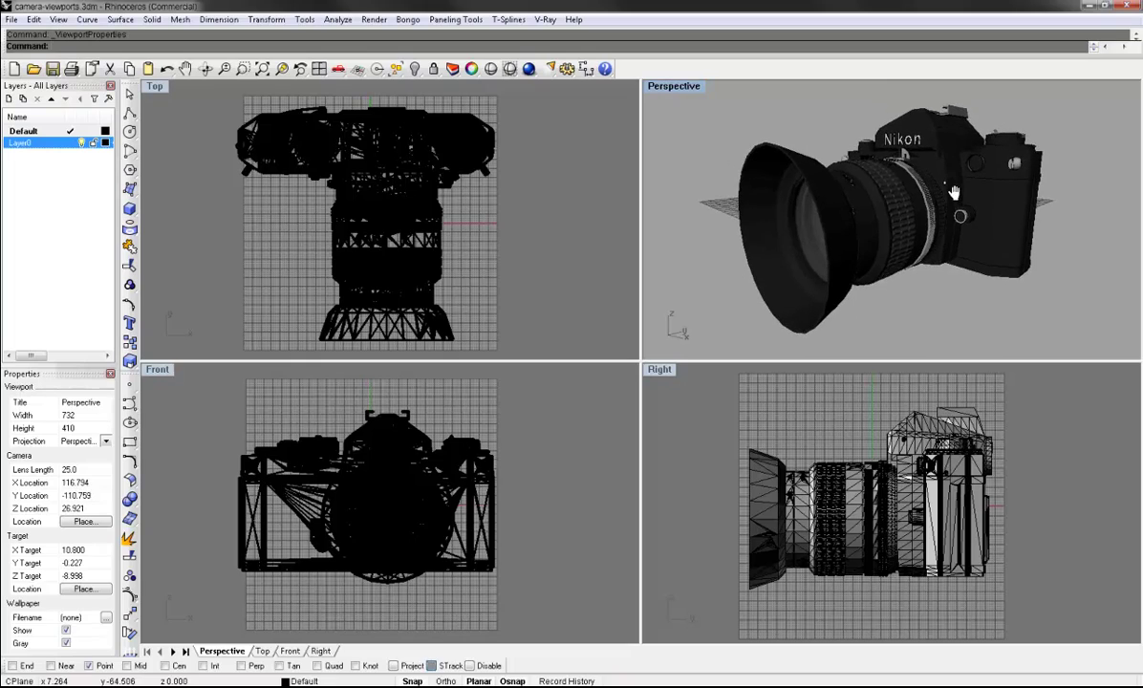
Show the image lack-side-table__57543_PE163125_S4.jpg as wallpaper in the Perspective viewport, without gray scale.
left_click(674, 86)
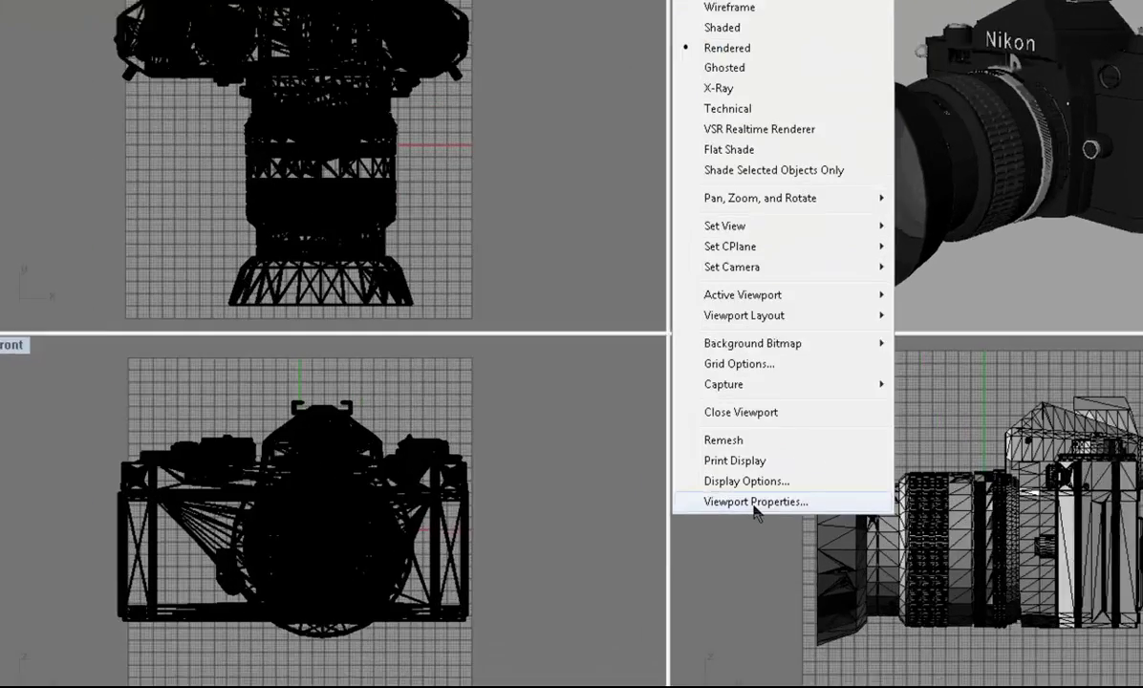
left_click(705, 485)
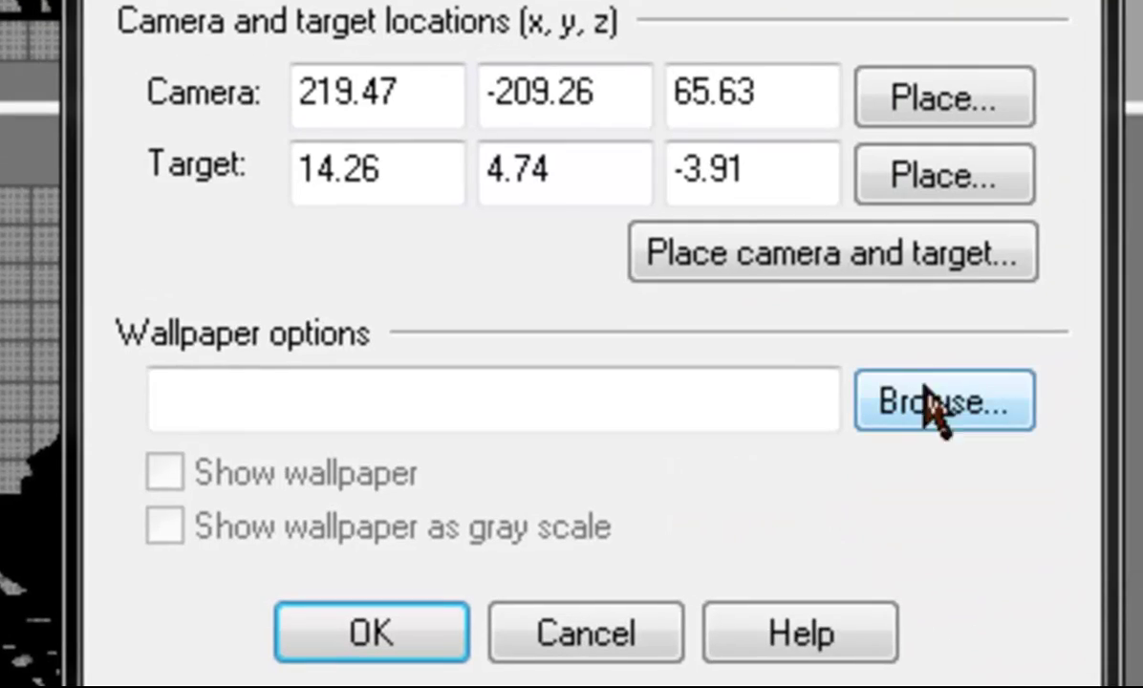
left_click(932, 403)
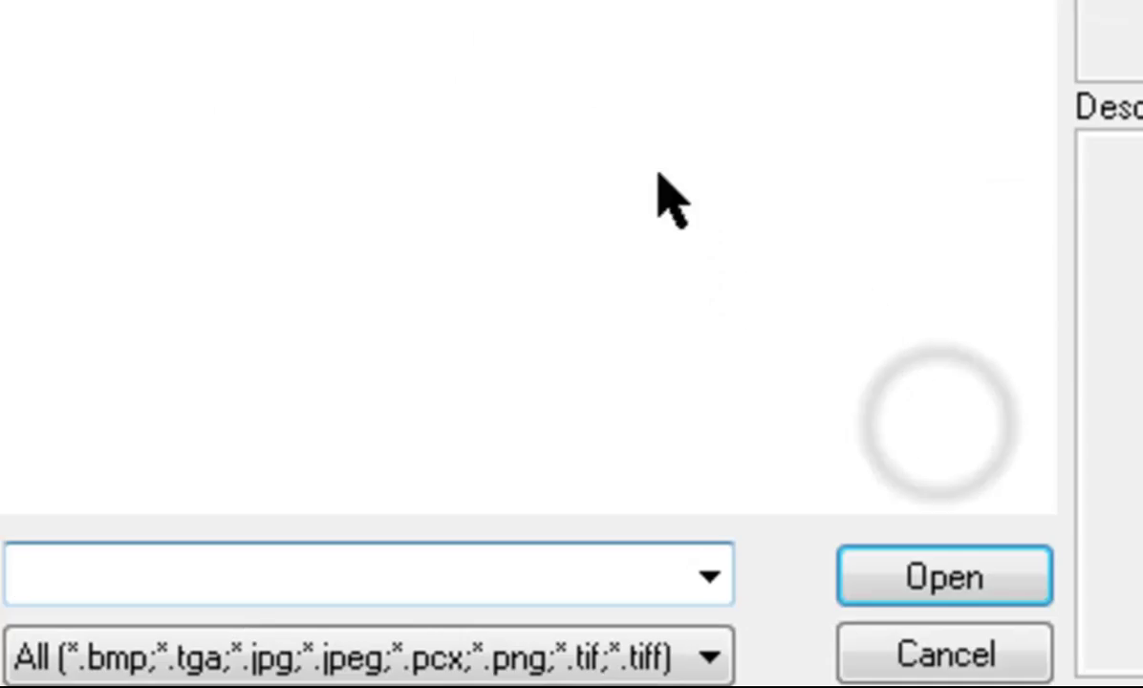
left_click(81, 27)
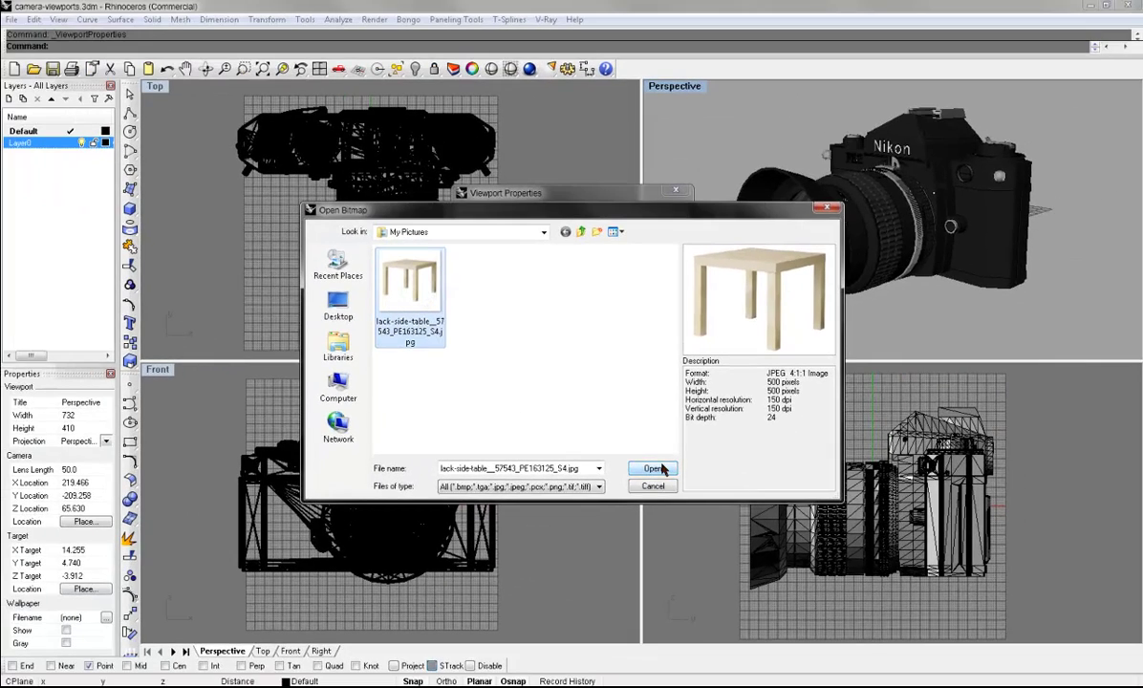
left_click(654, 468)
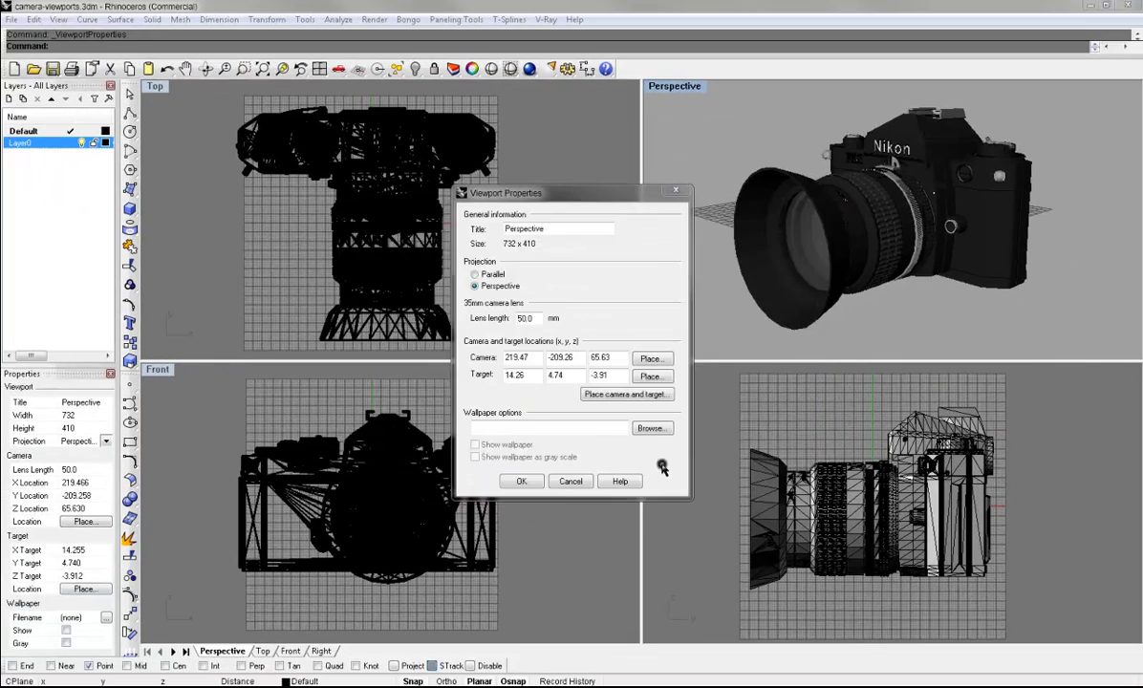
left_click(475, 444)
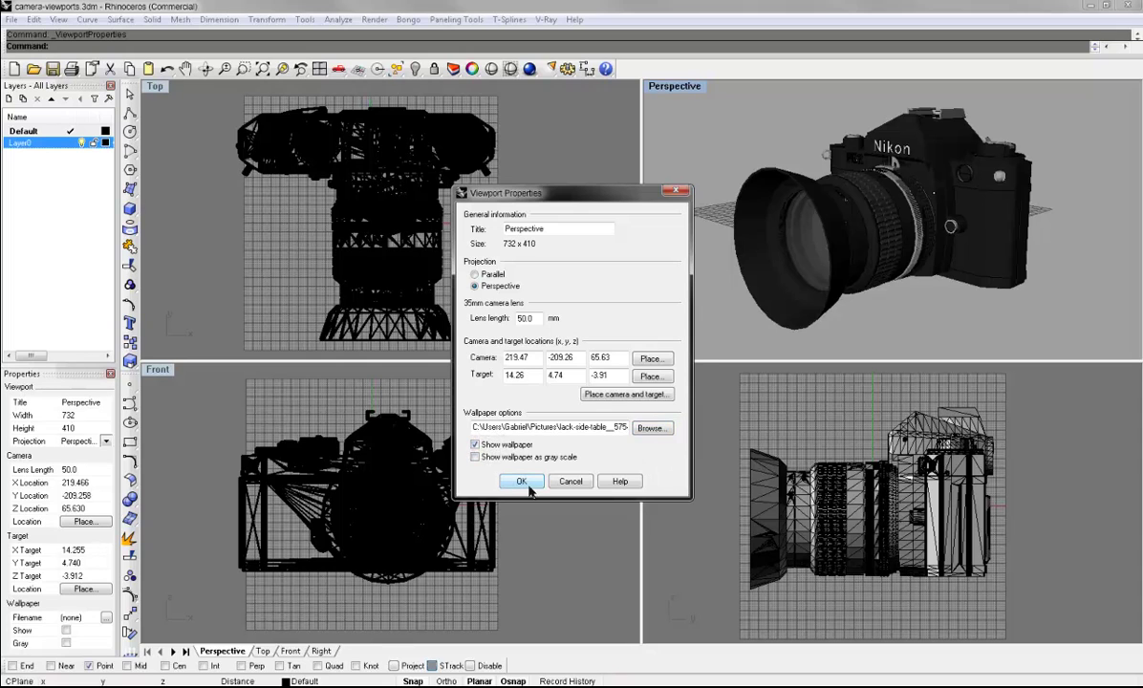
left_click(521, 480)
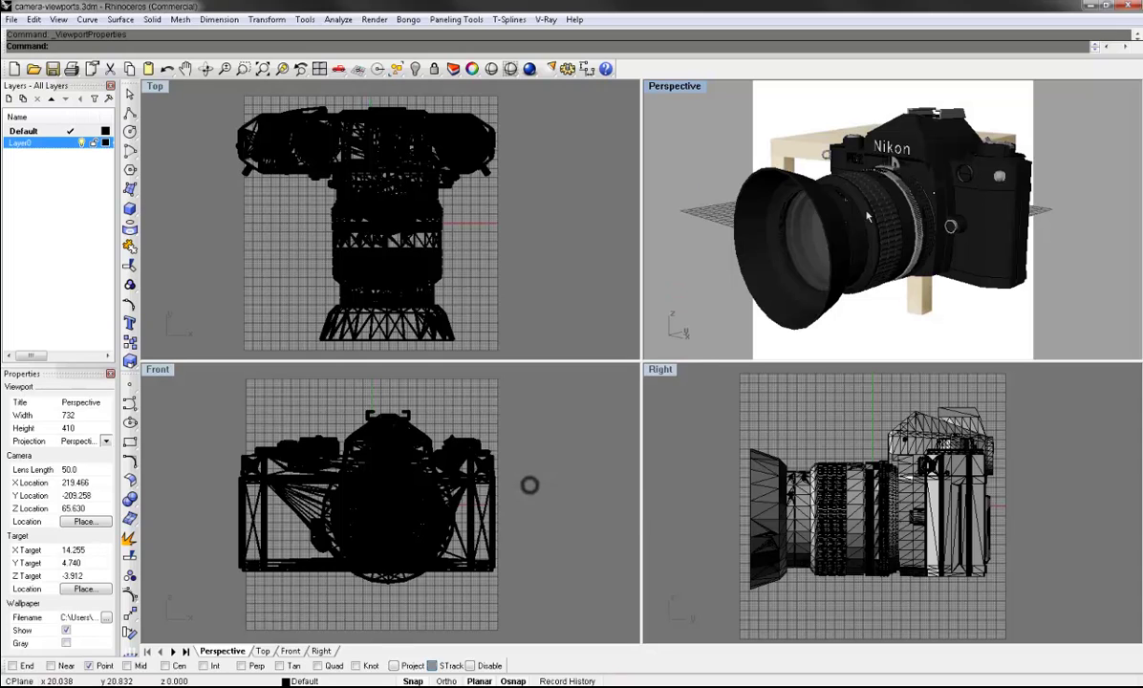
double_click(675, 86)
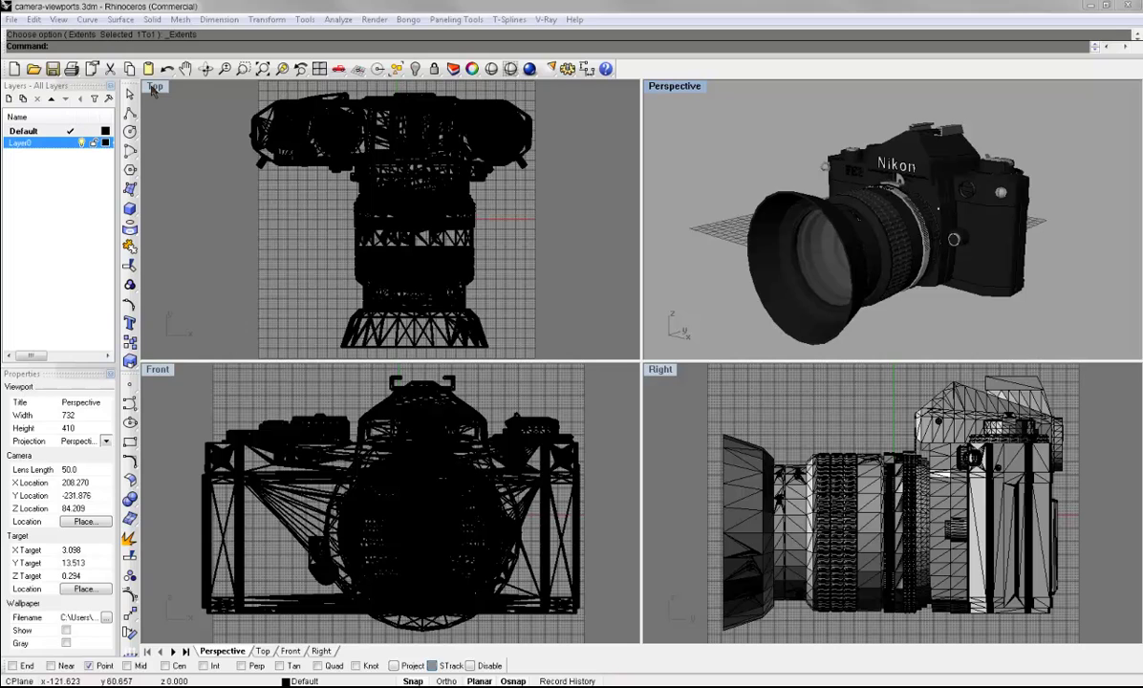
left_click(153, 87)
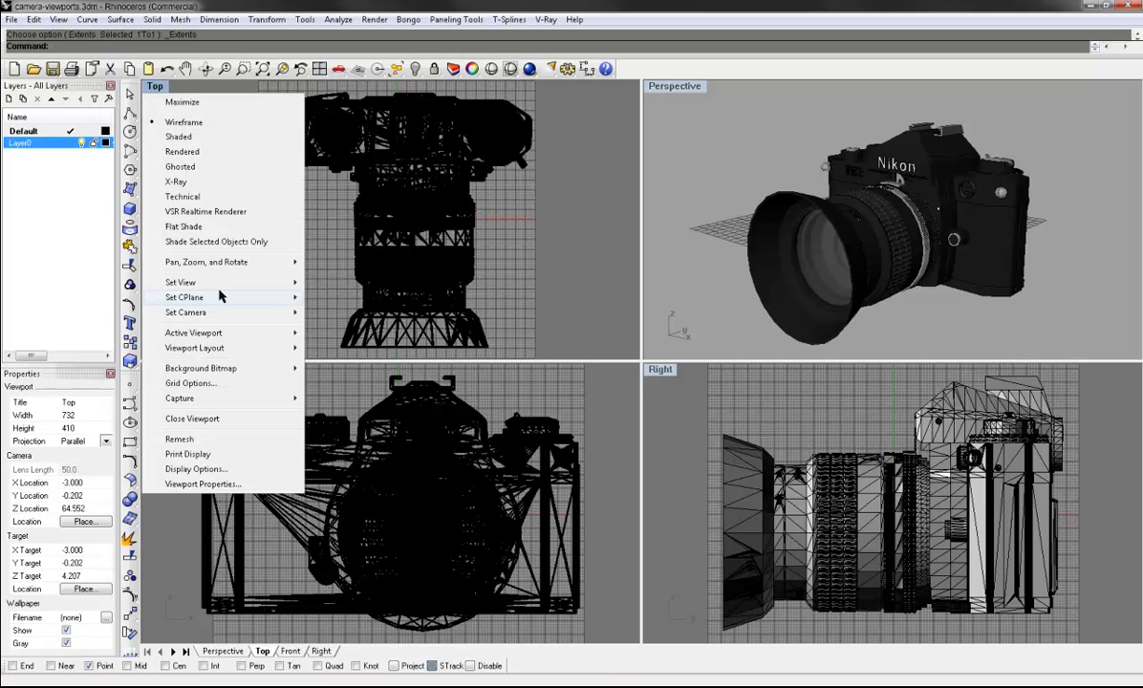
mouse_move(217, 285)
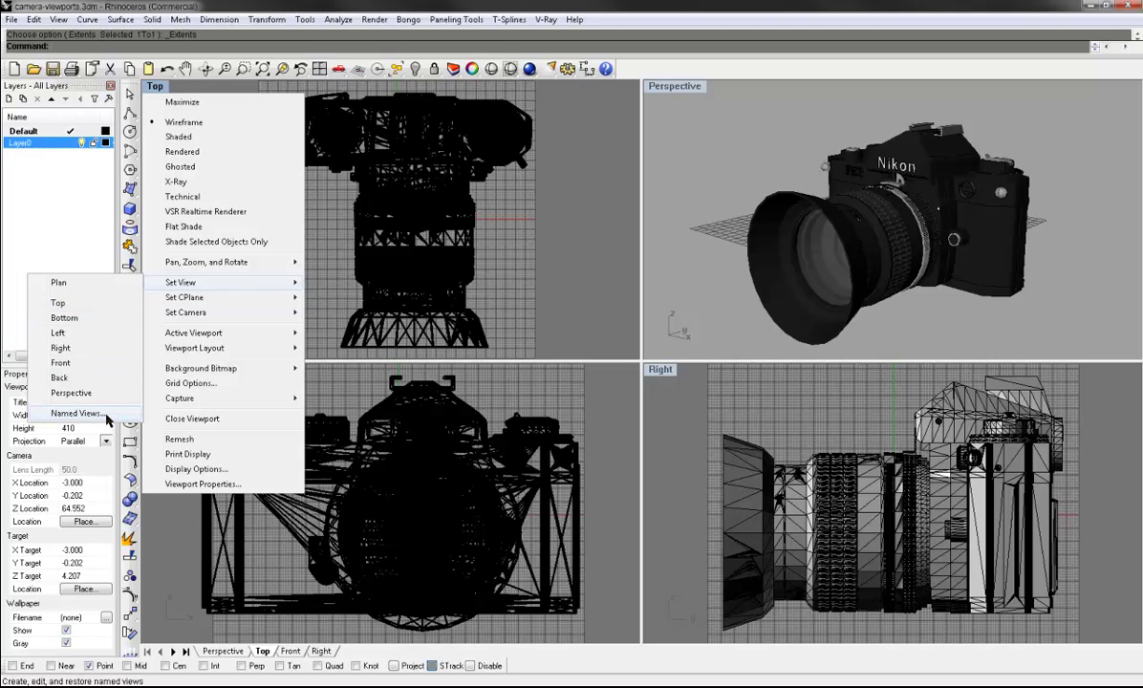
Frame the camera model from its other side in the Perspective viewport and save this as the named view View-1.
right_click_drag(662, 190, 877, 193)
scroll(865, 195, "up", 4)
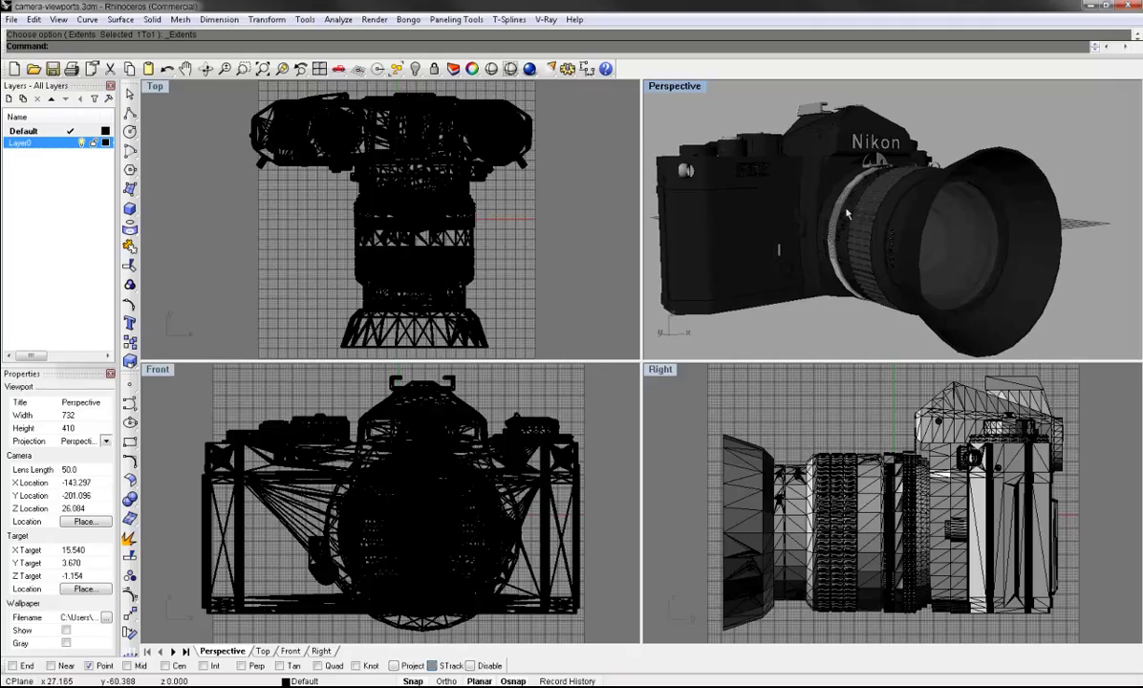
scroll(851, 195, "up", 2)
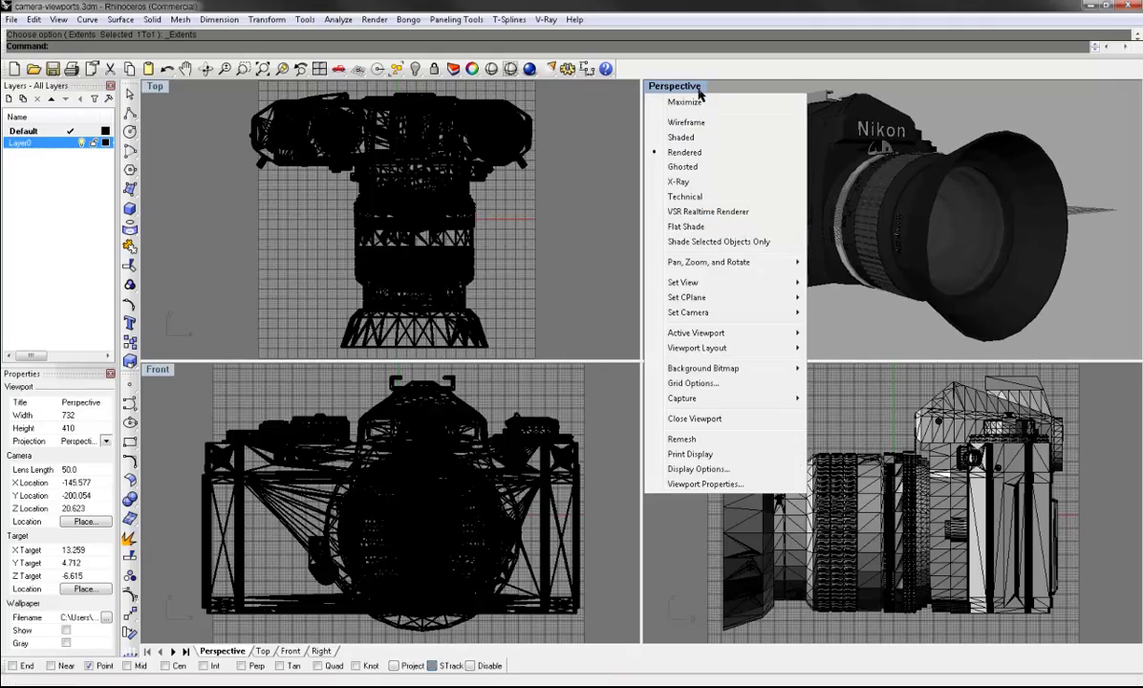
left_click(669, 87)
mouse_move(700, 285)
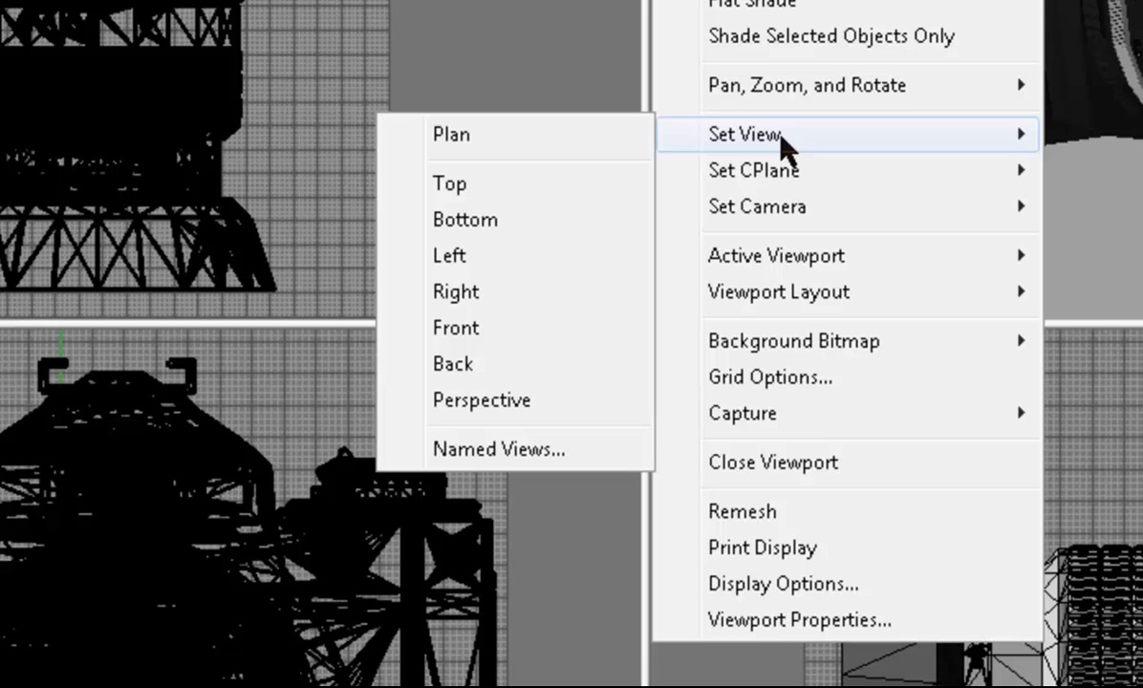
left_click(532, 453)
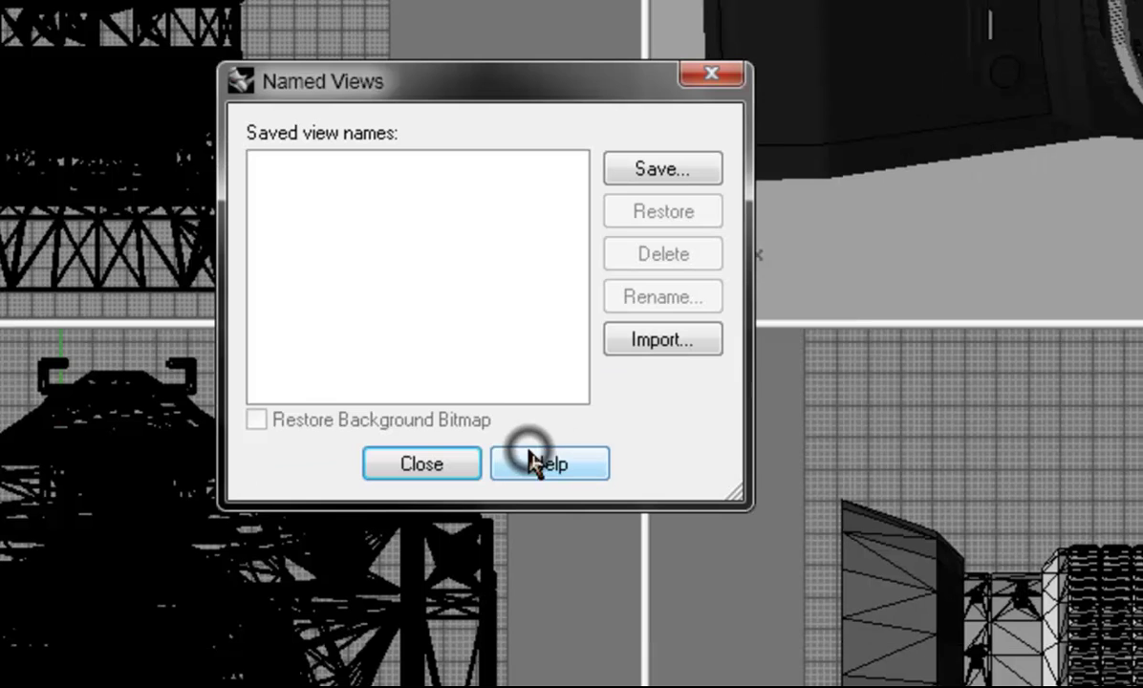
left_click(664, 166)
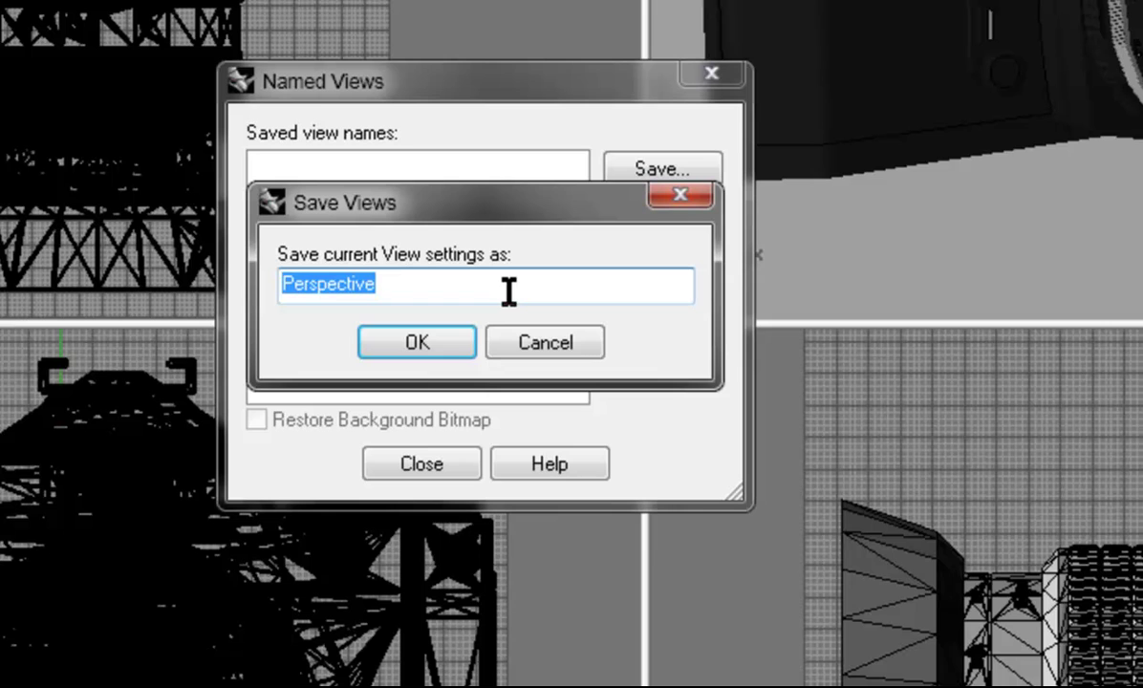
type("View-1")
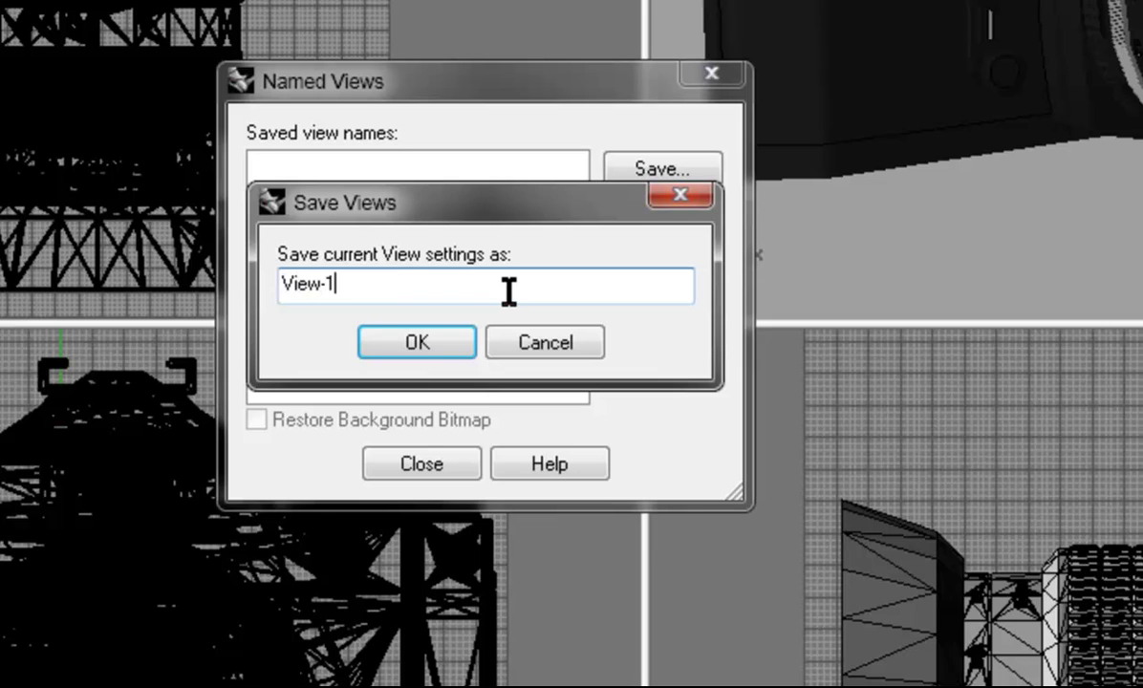
left_click(421, 344)
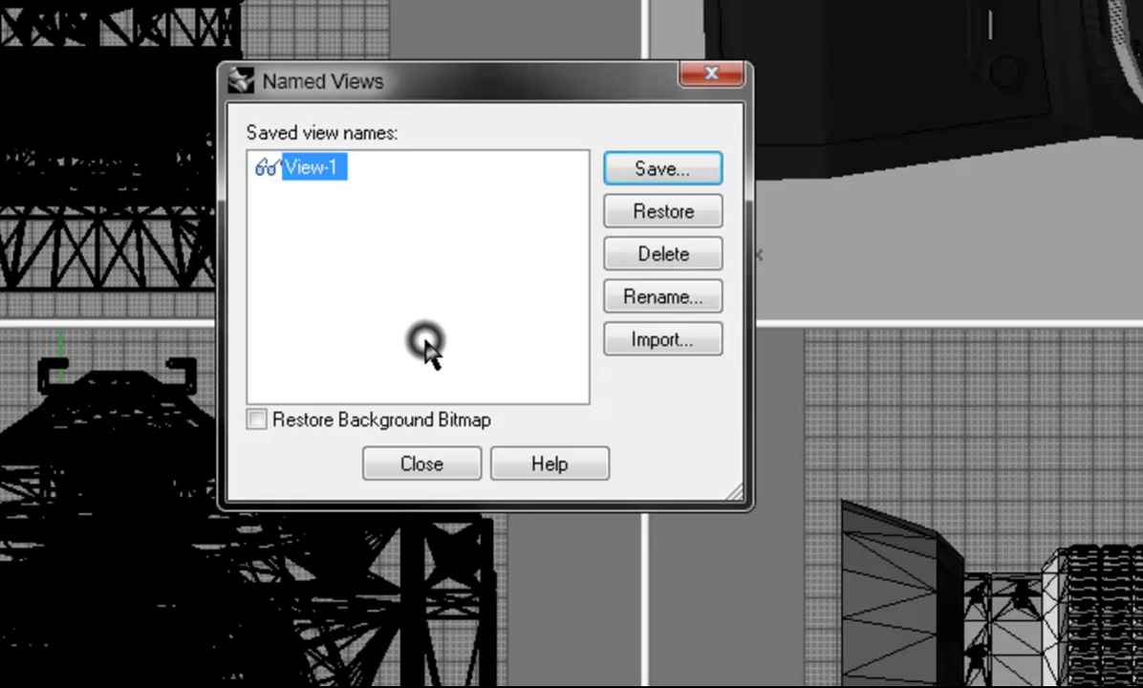
Close the saved views list and restore the named view View-1 in the perspective viewport.
left_click(422, 463)
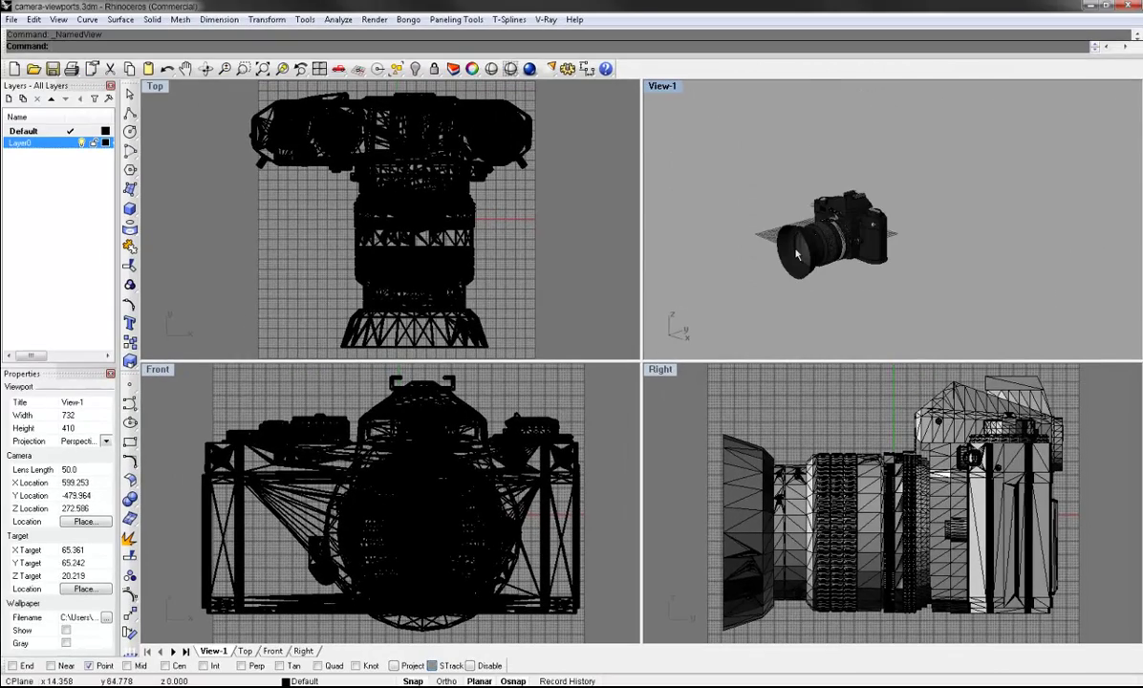
left_click(673, 87)
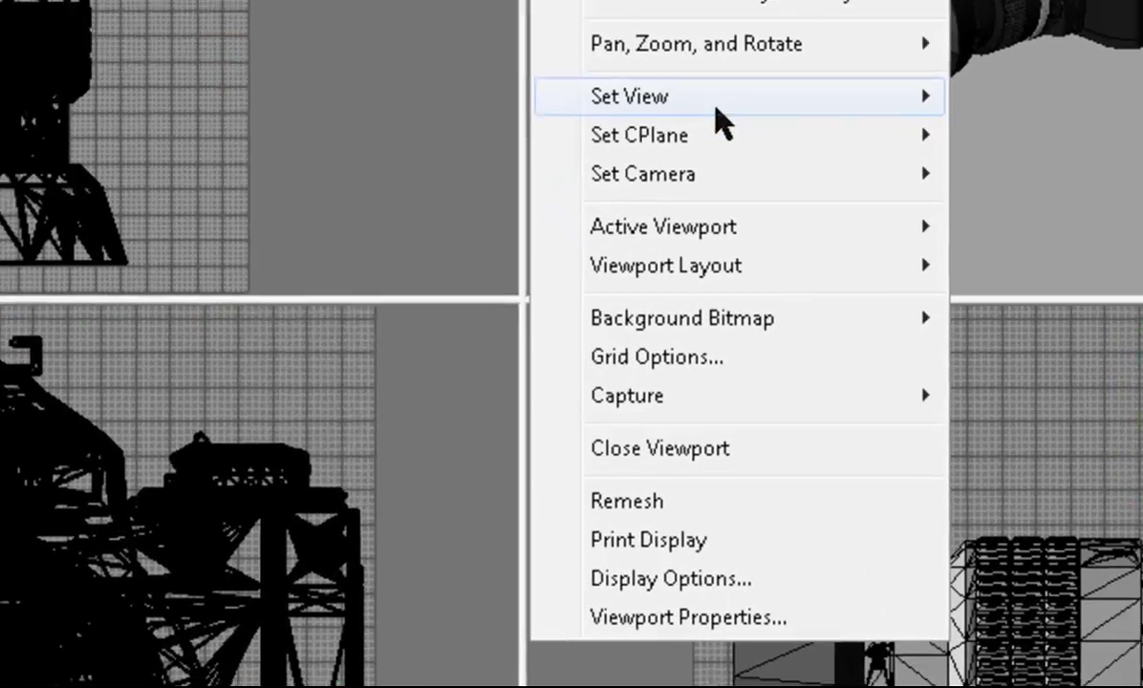
left_click(714, 286)
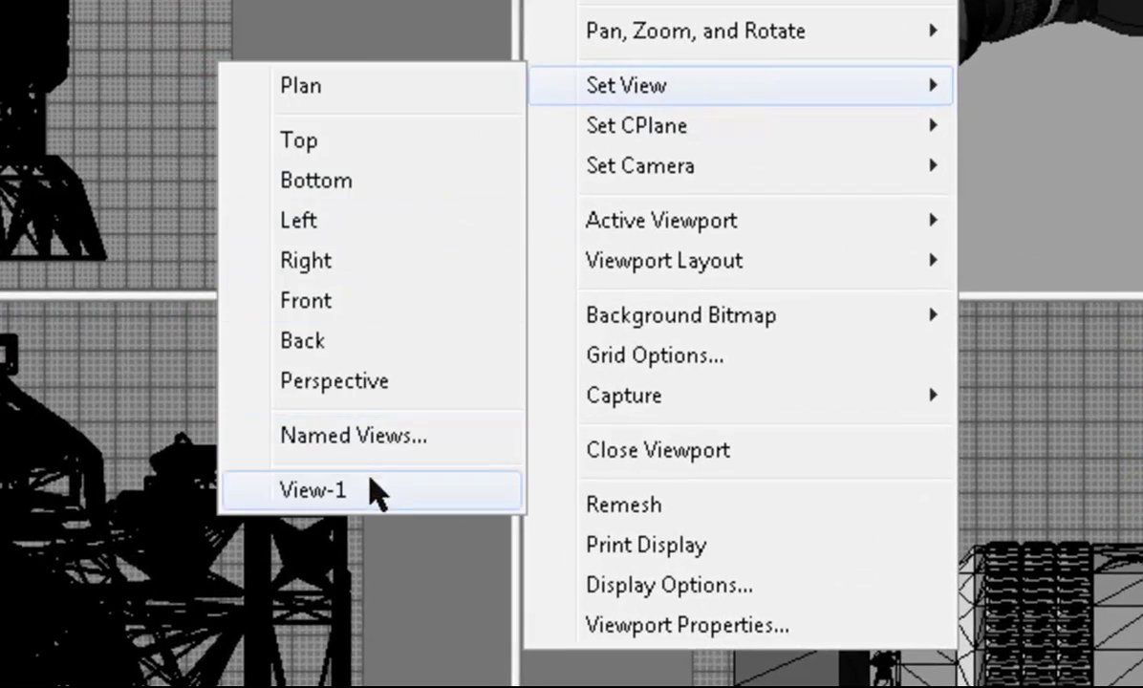
left_click(373, 483)
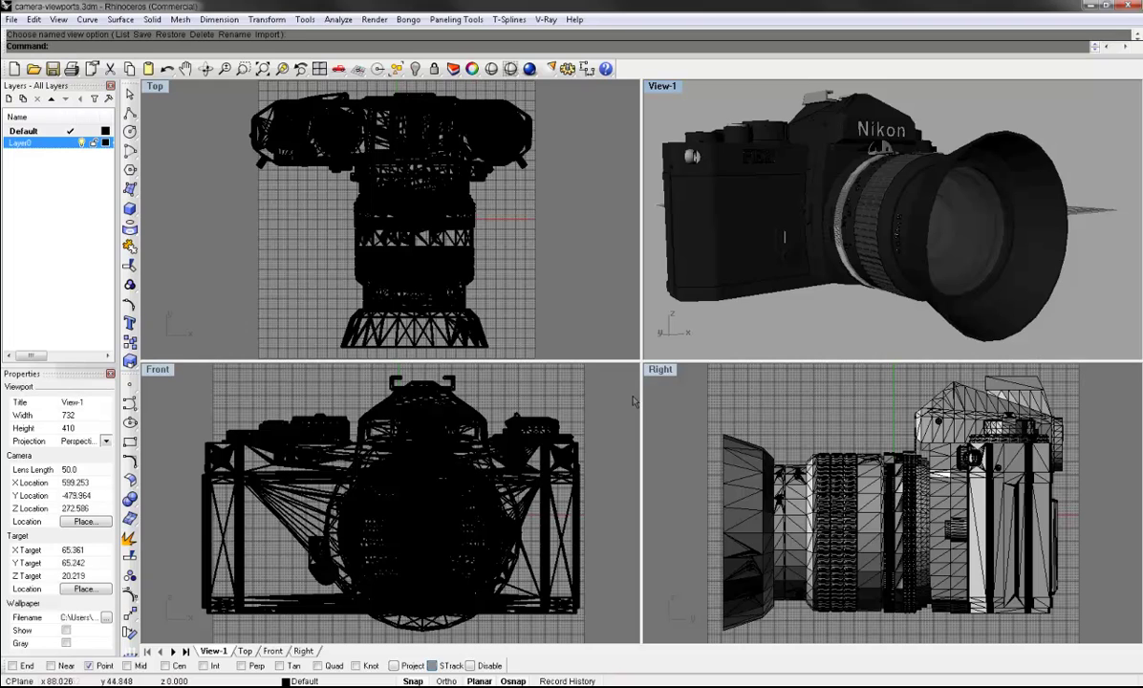
left_click(156, 88)
left_click(156, 87)
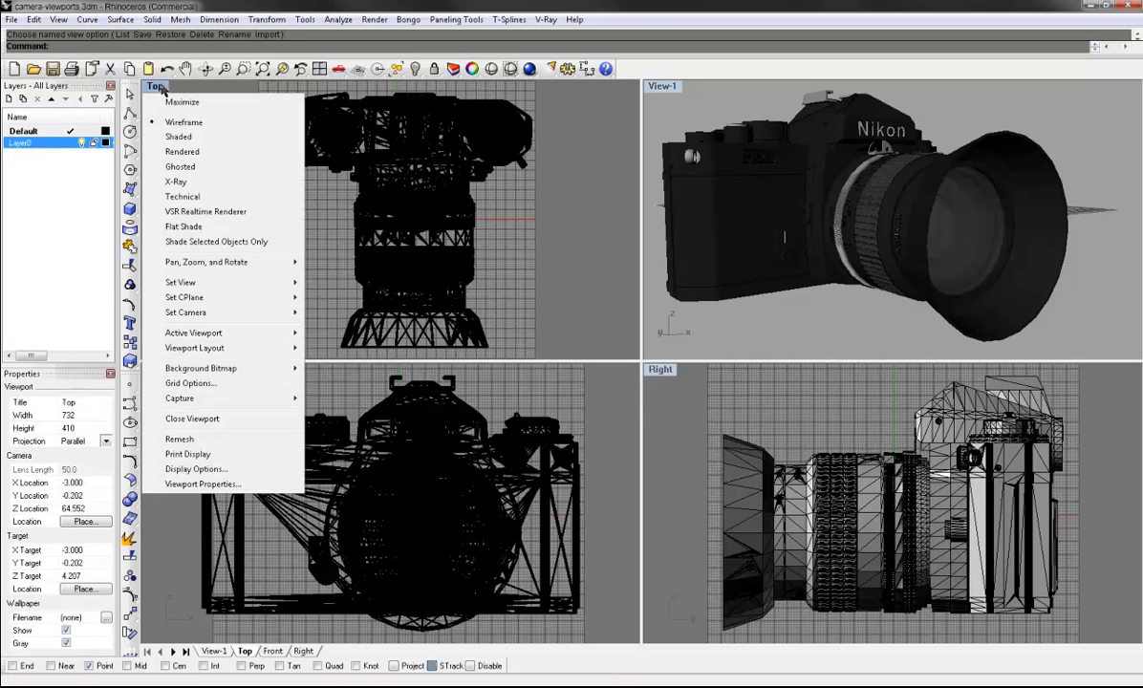
left_click(60, 19)
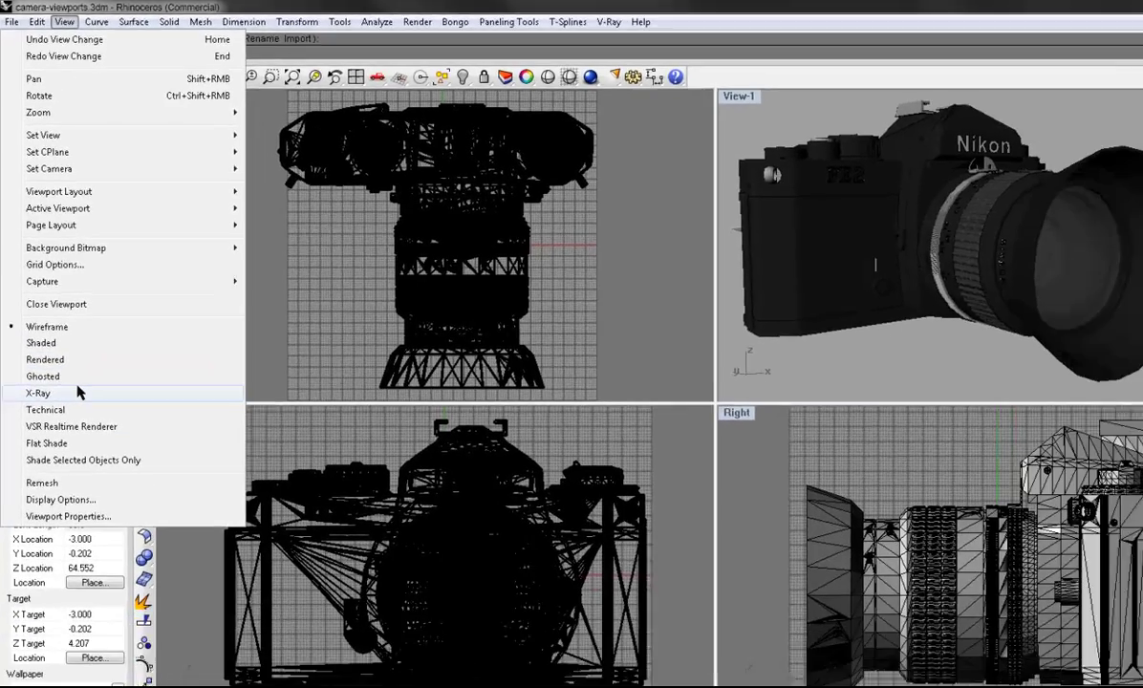
left_click(970, 147)
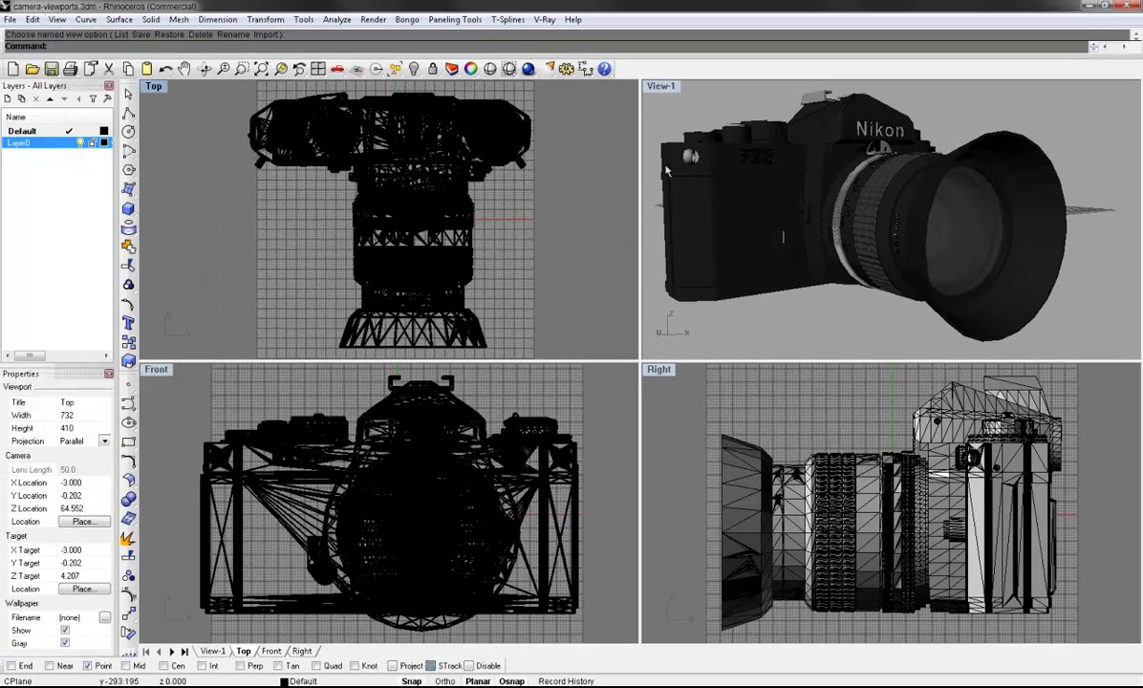
Maximize the View-1 viewport, return to the four-viewport layout and maximize the Top viewport.
double_click(662, 86)
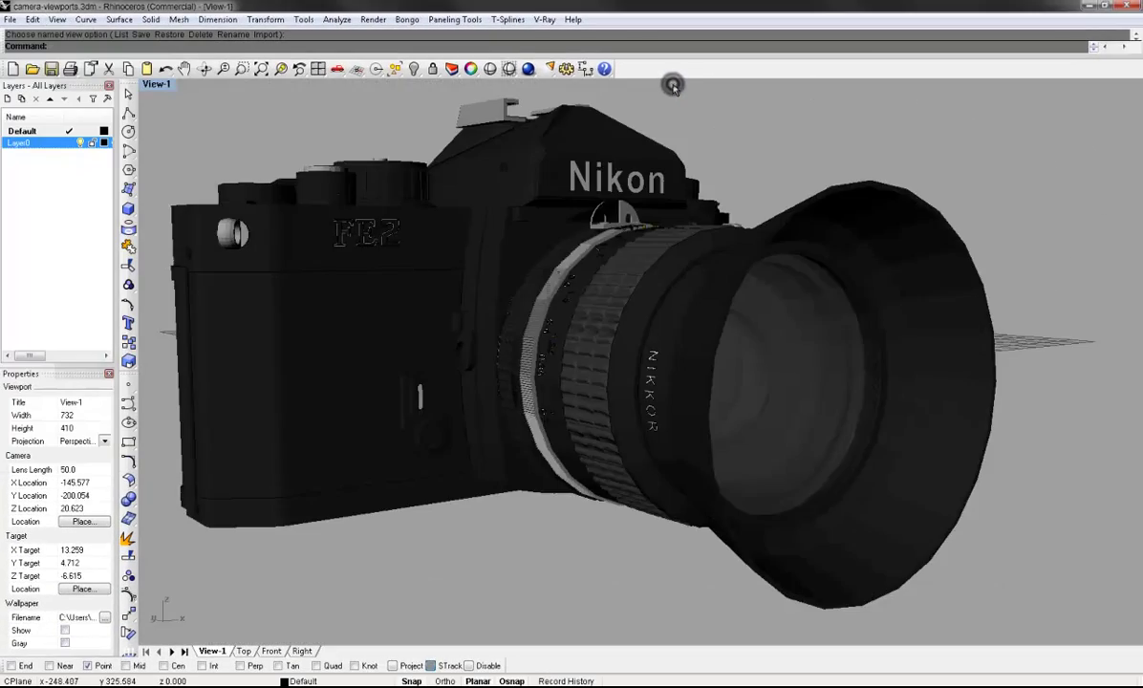
double_click(156, 84)
double_click(160, 85)
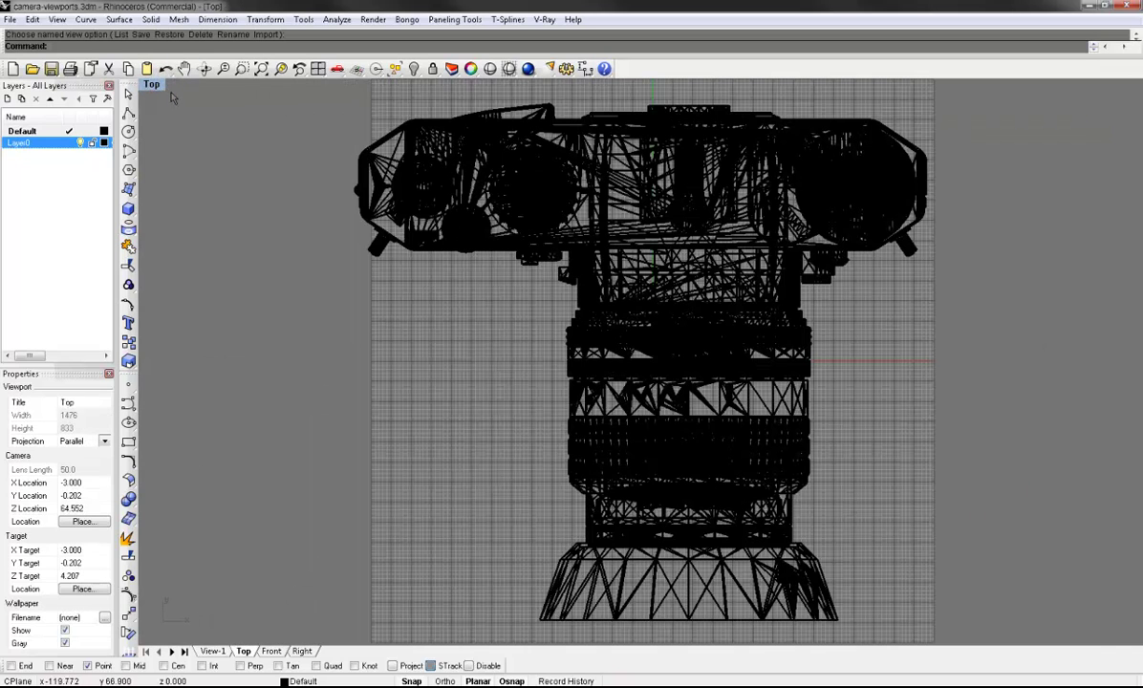
Cycle through the maximized viewports, ending on Right, and return to the four-viewport layout.
key("ctrl+Tab")
key("ctrl+Tab")
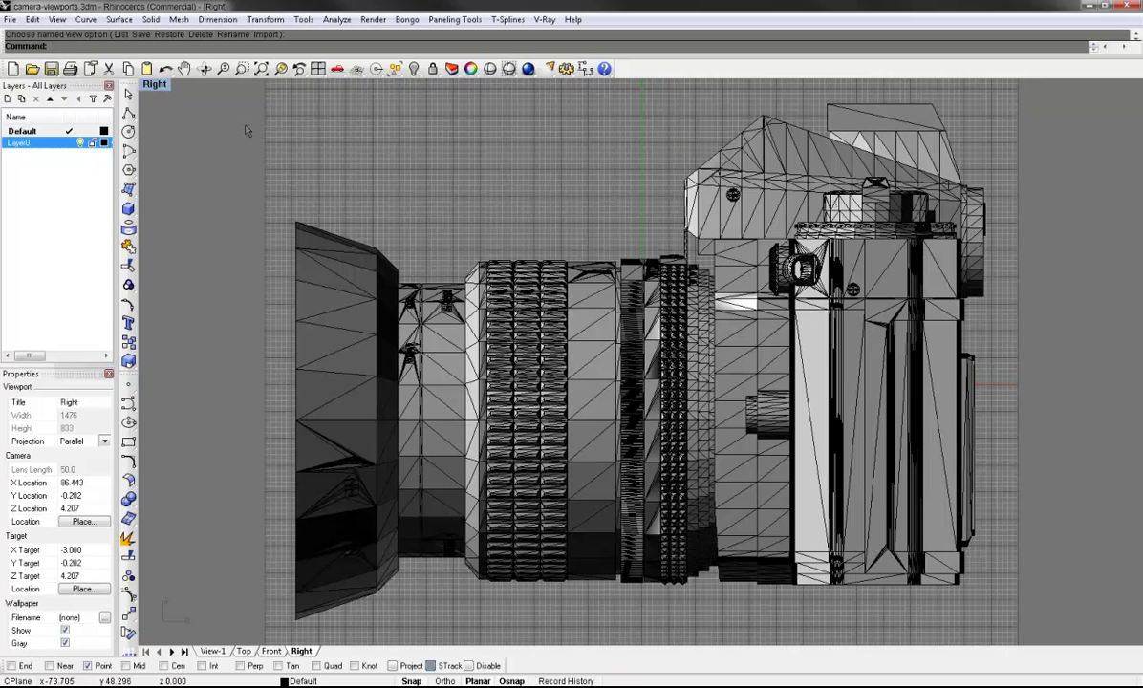
key("ctrl+Tab")
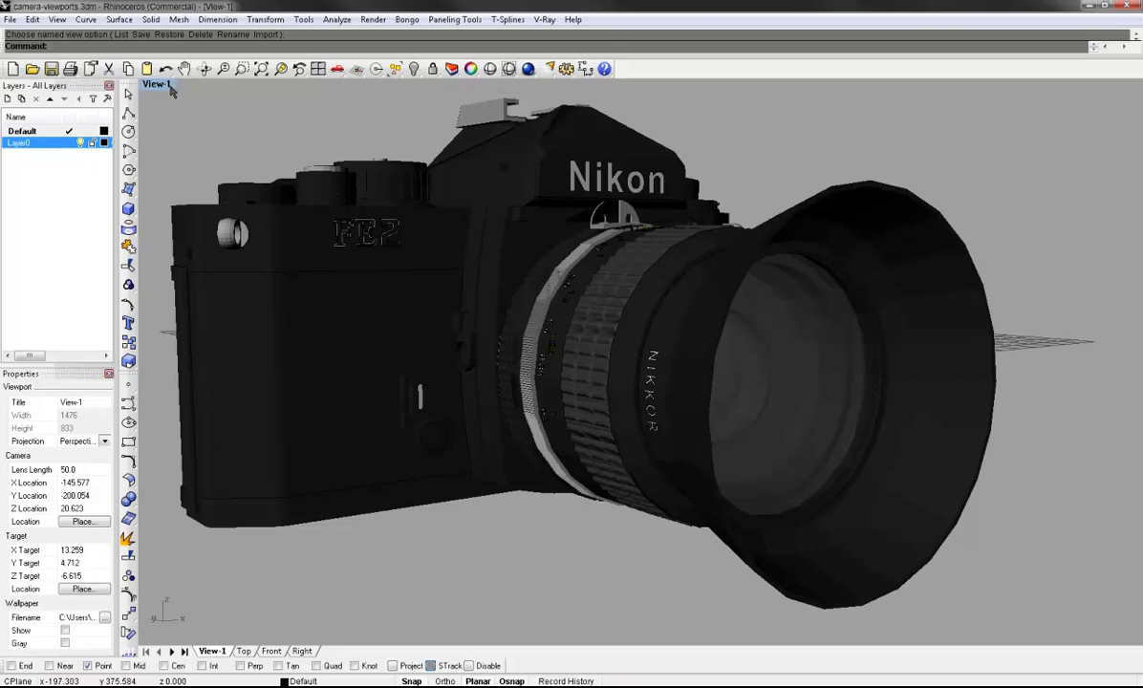
key("ctrl+Tab")
key("ctrl+Tab")
key("ctrl+Tab")
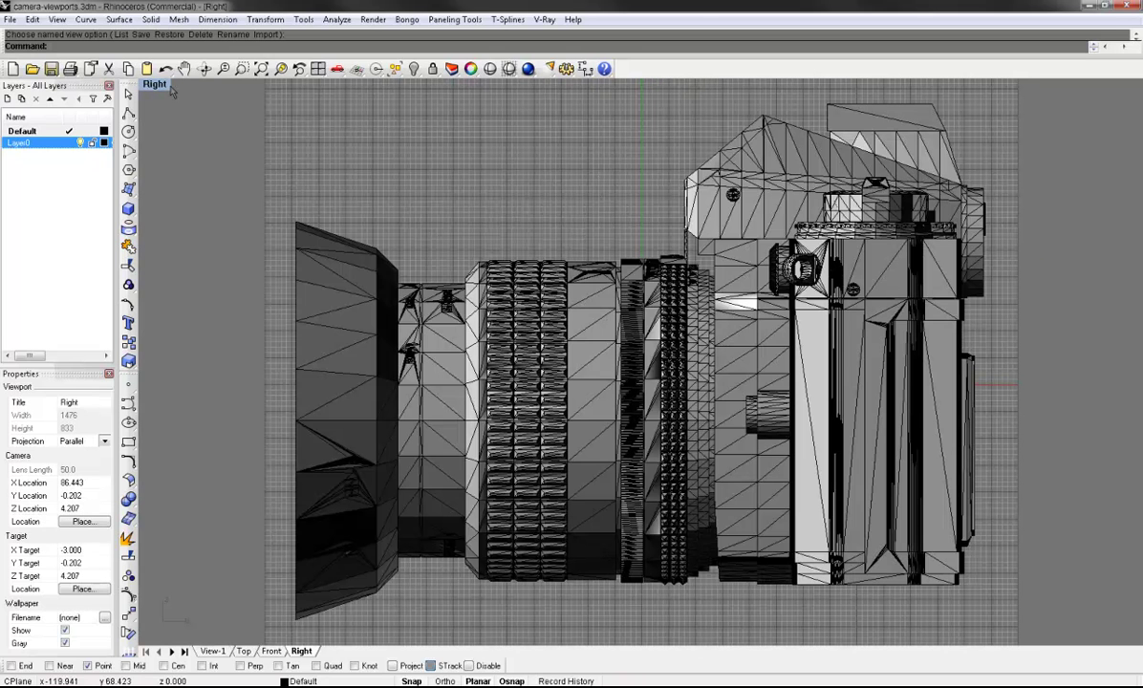
double_click(155, 85)
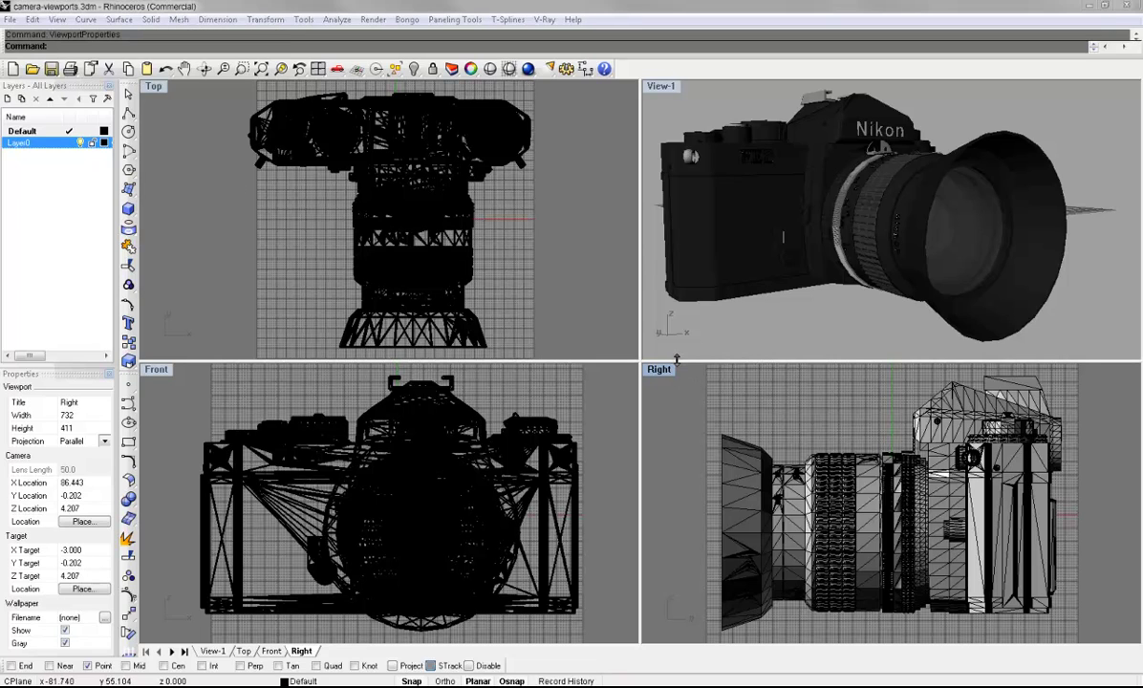
Enlarge the View-1 viewport by shifting the viewport borders, and move it out over its neighbouring viewports.
left_click_drag(644, 362, 638, 497)
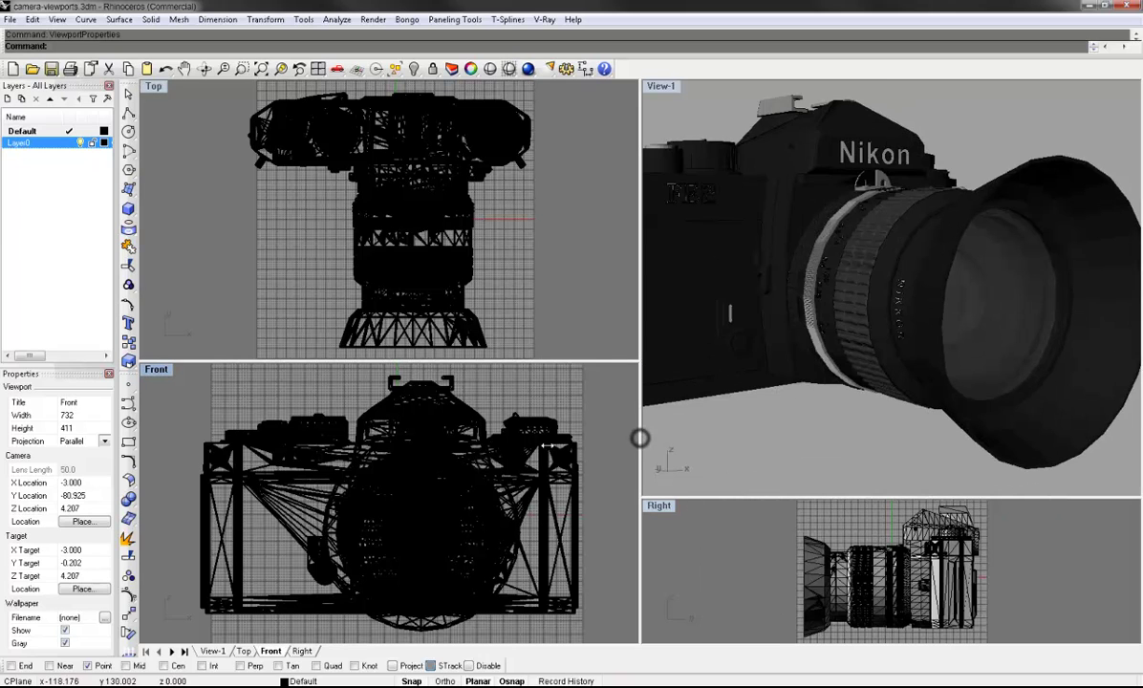
left_click_drag(639, 438, 500, 438)
left_click_drag(521, 86, 278, 189)
scroll(386, 288, "down", 10)
scroll(387, 289, "up", 10)
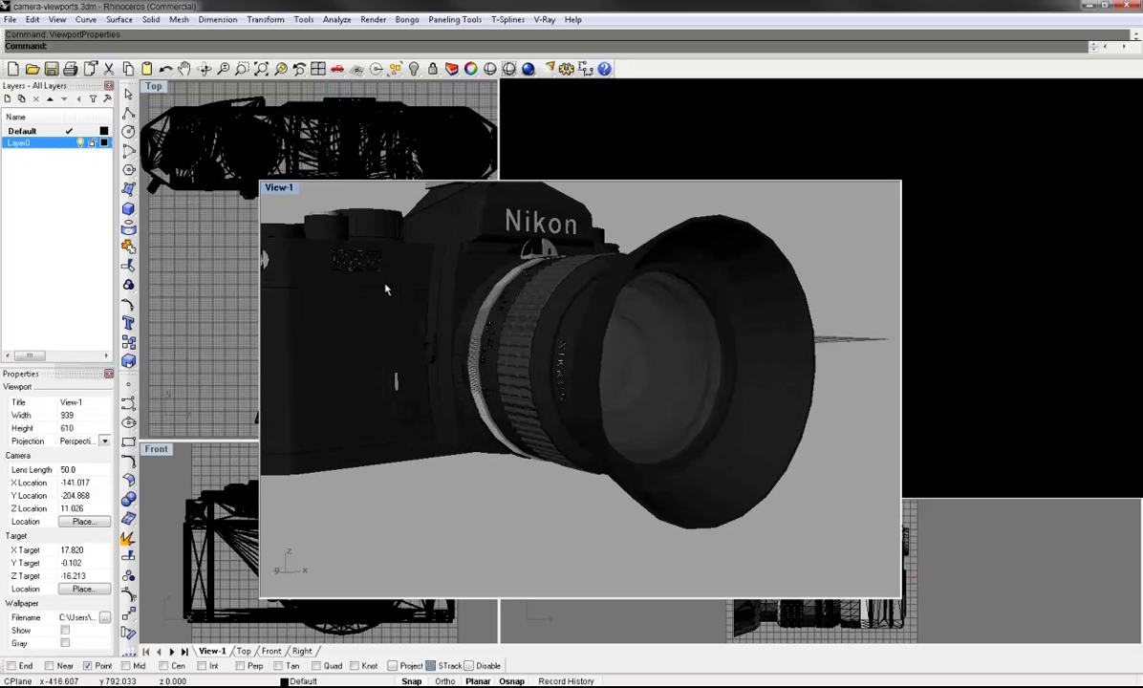
scroll(384, 294, "down", 4)
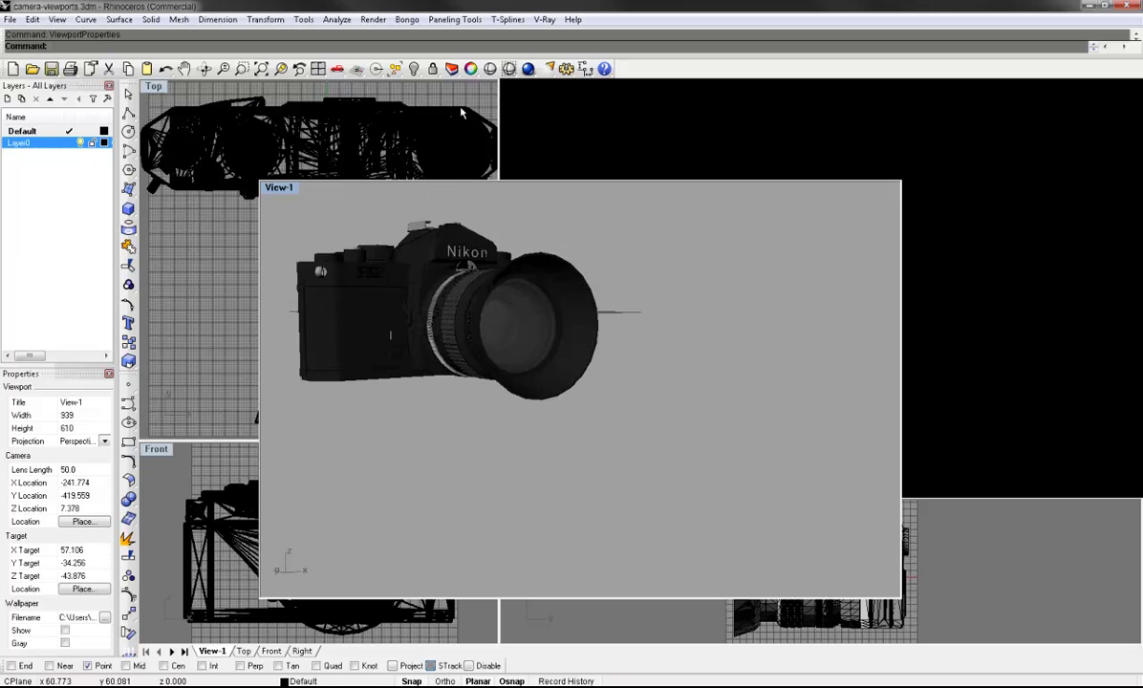
Split the View-1 viewport horizontally, then move the lower part aside and narrow the upper part.
left_click(319, 70)
left_click(379, 93)
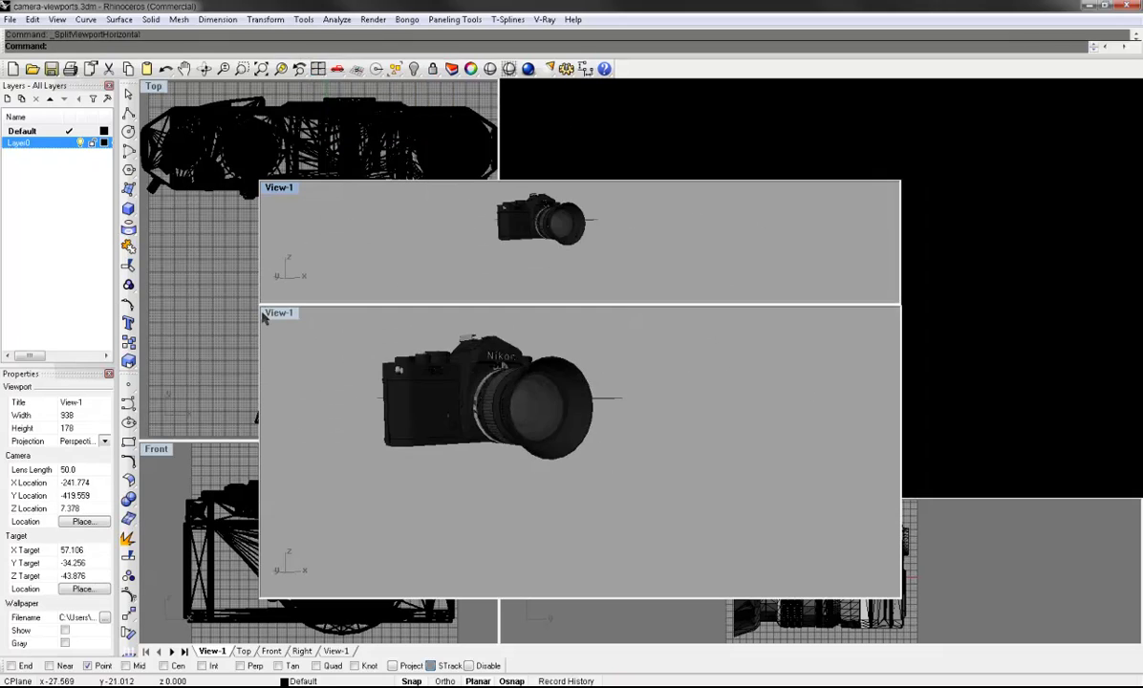
left_click_drag(265, 318, 696, 146)
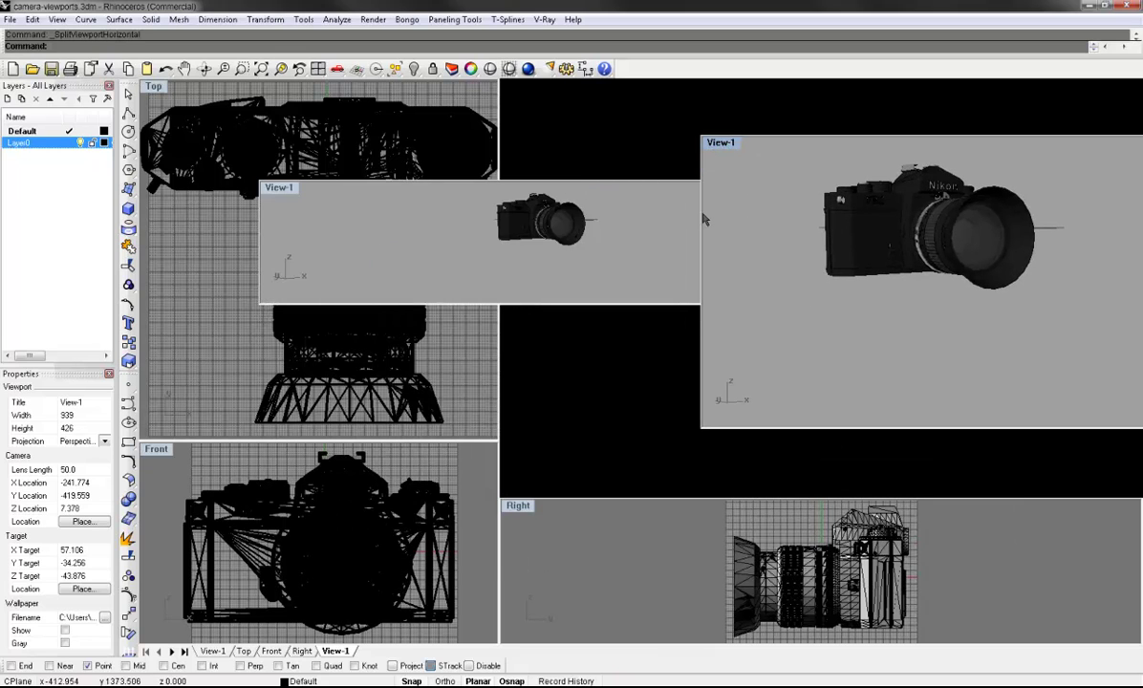
left_click_drag(257, 219, 553, 240)
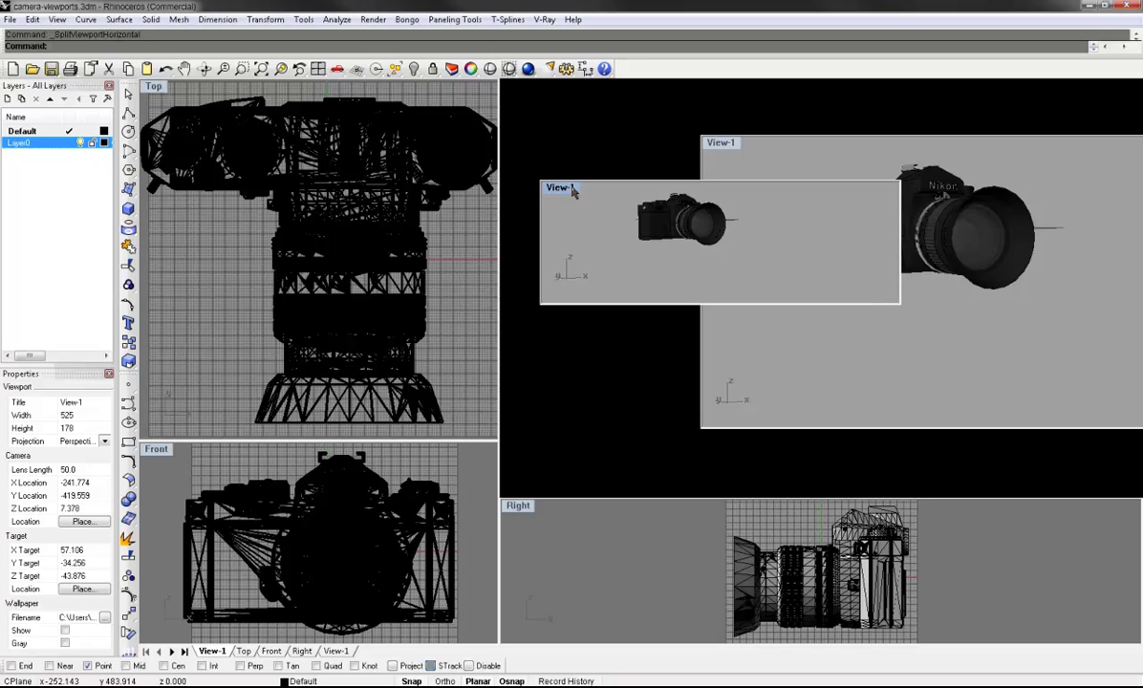
Reset the layout to the four default viewports and float the Viewport Layout tools over the Top viewport.
left_click(319, 68)
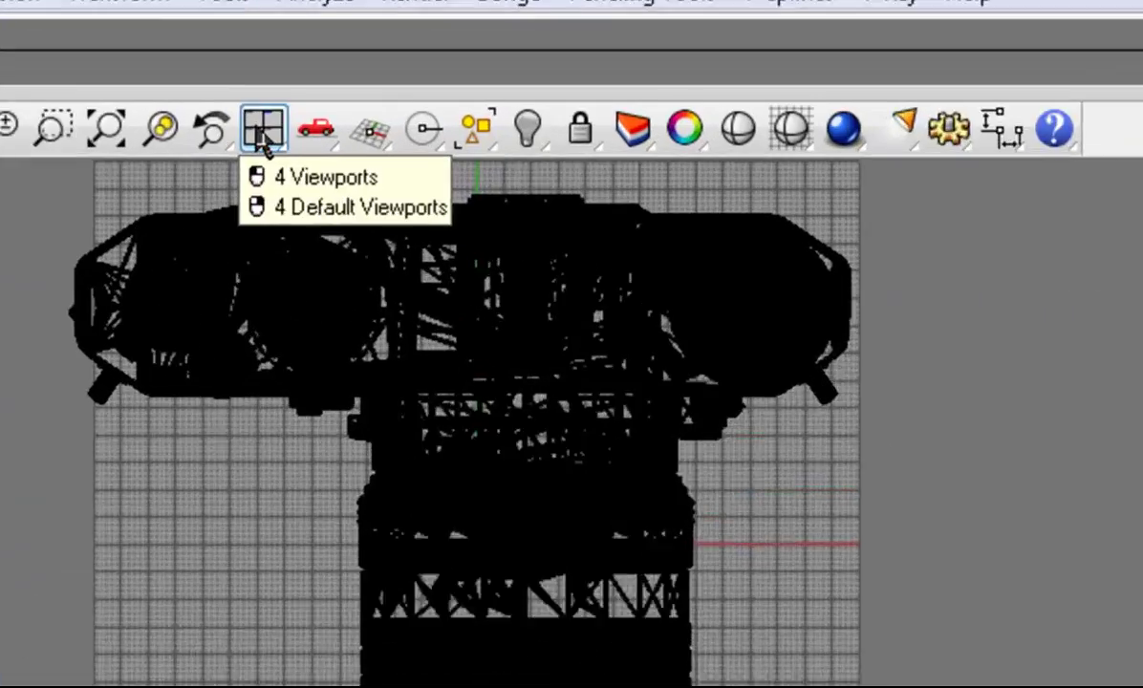
left_click(263, 131)
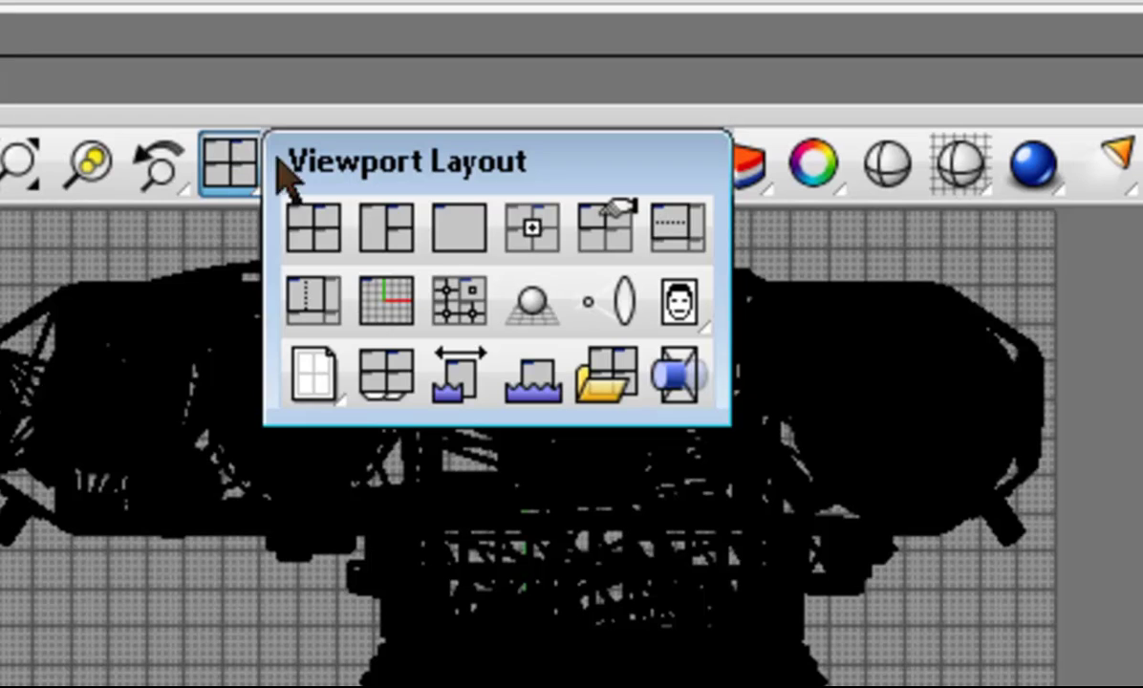
left_click_drag(286, 177, 243, 278)
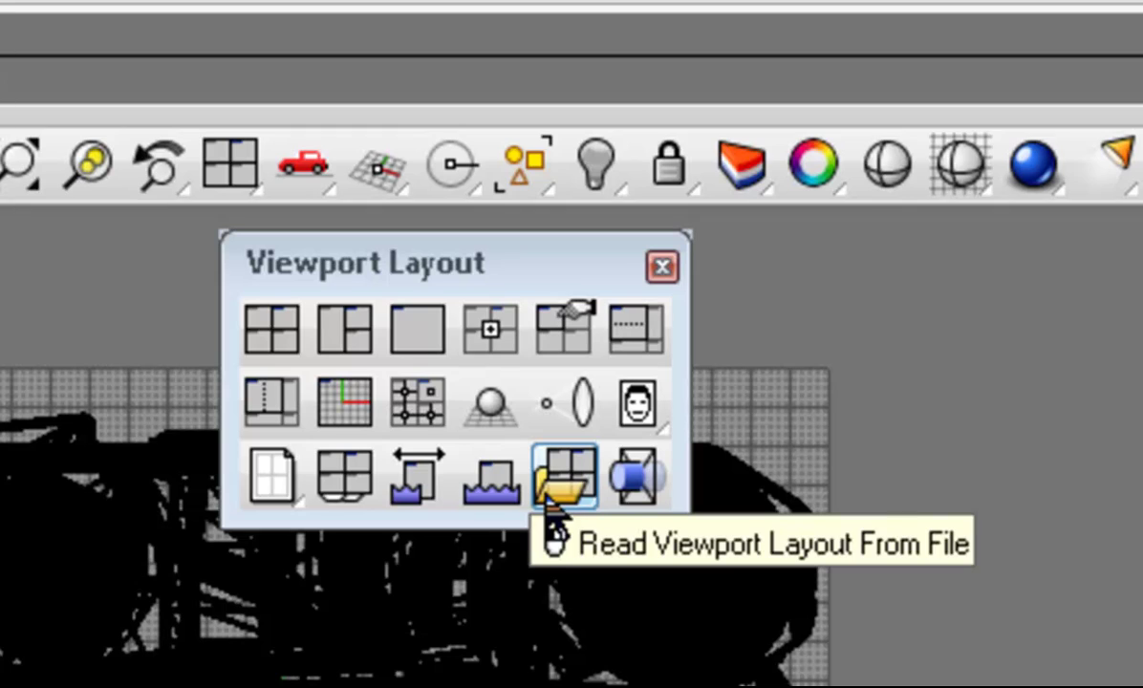
left_click(550, 497)
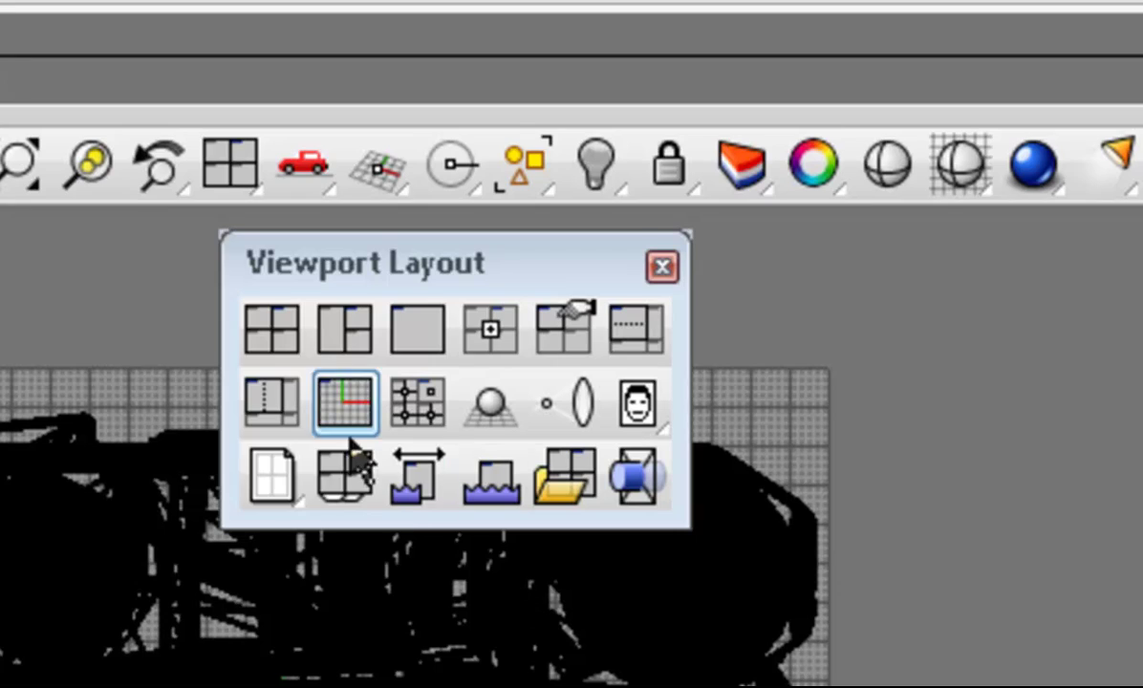
left_click(407, 489)
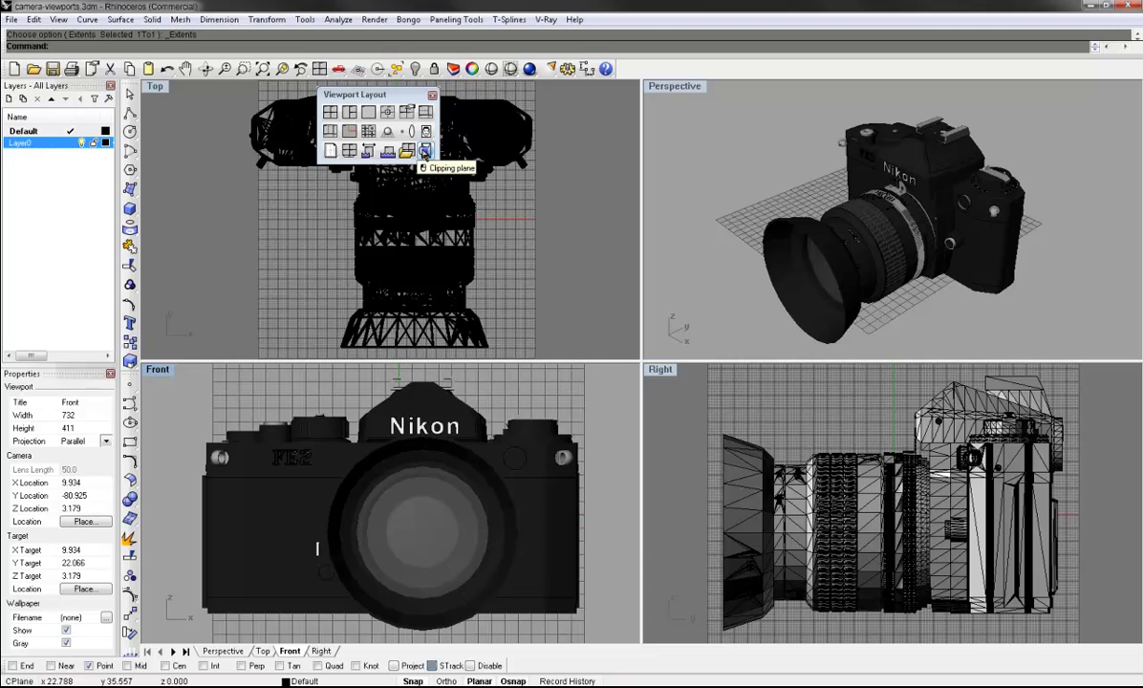
Draw a rectangular clipping plane around the whole camera model in the Front viewport, applied to the Perspective view.
left_click(426, 153)
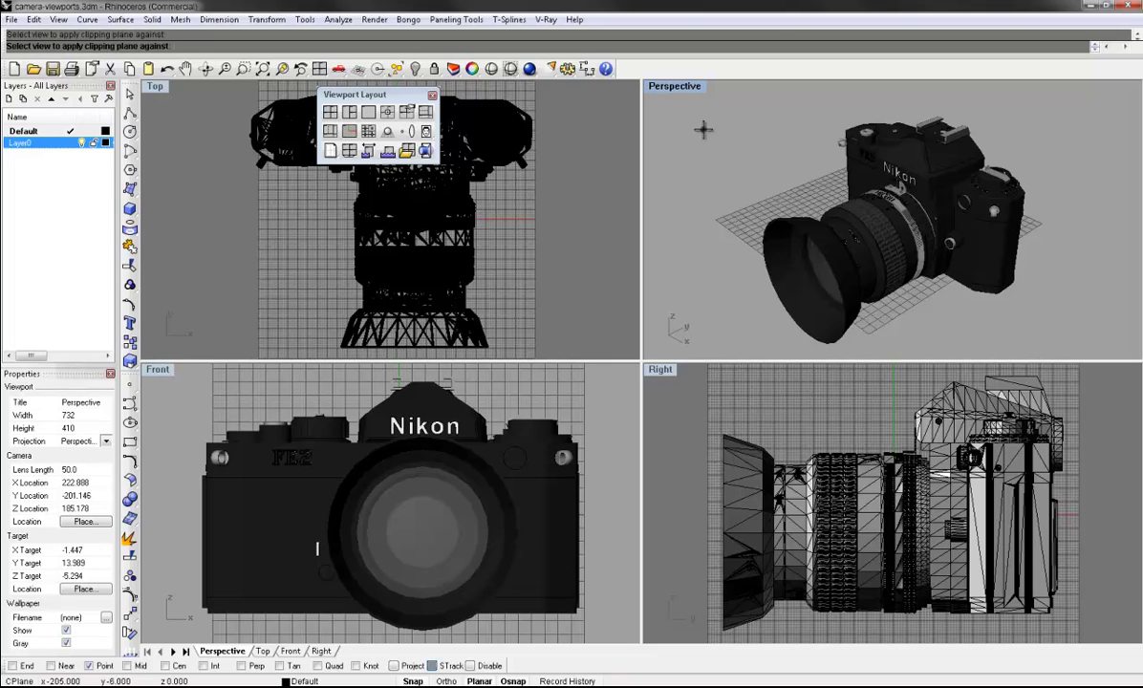
left_click(189, 402)
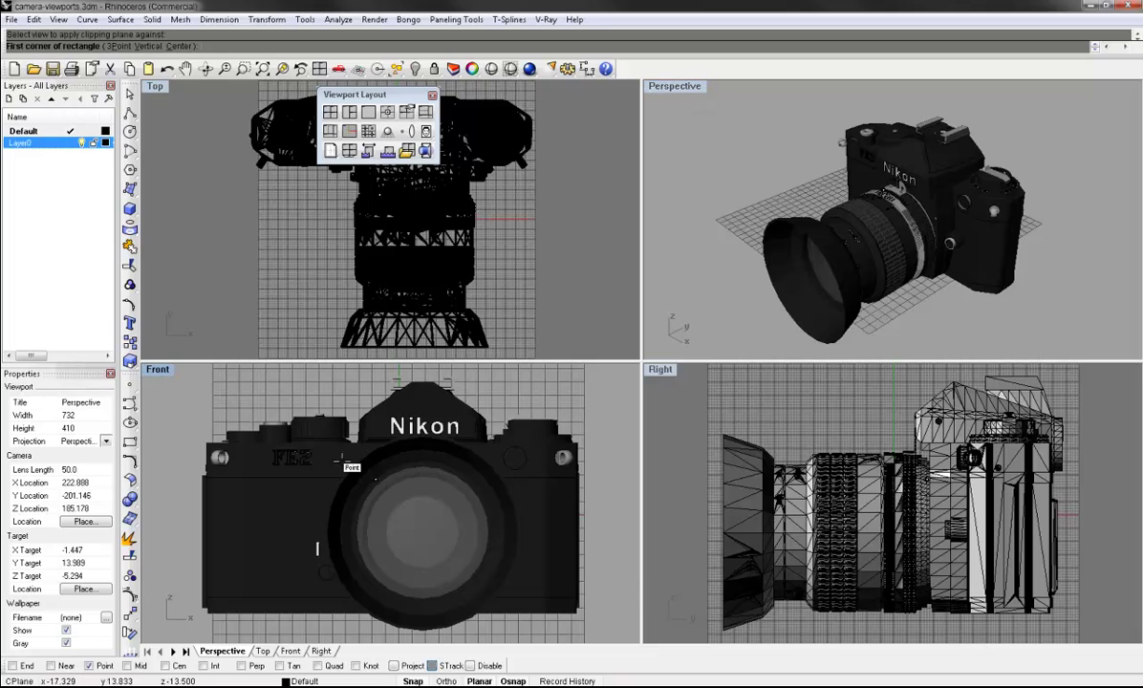
double_click(187, 371)
Slide the clipping plane into the lens hood in the Right viewport, then delete the plane.
left_click_drag(894, 391, 757, 400)
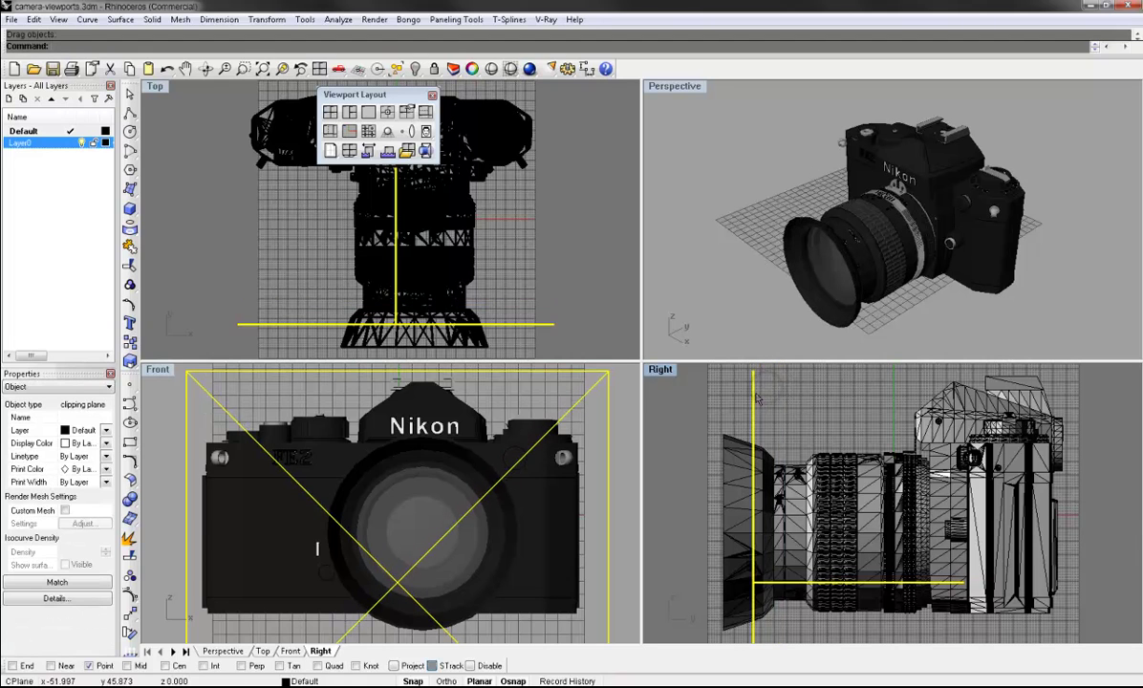
key("Delete")
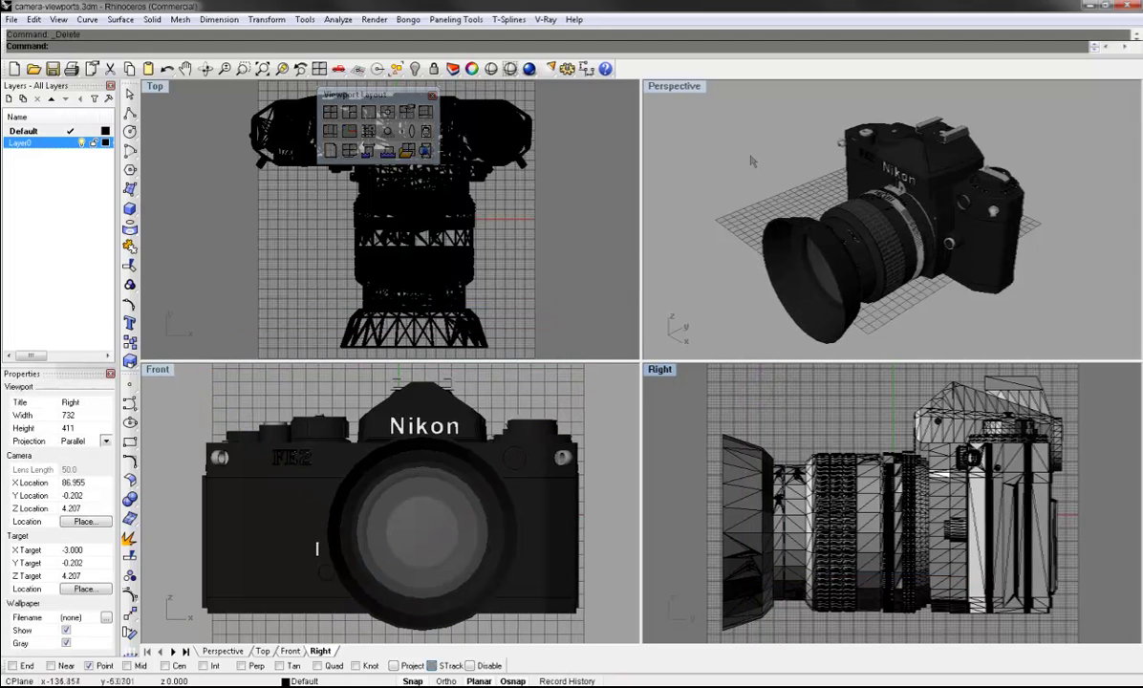